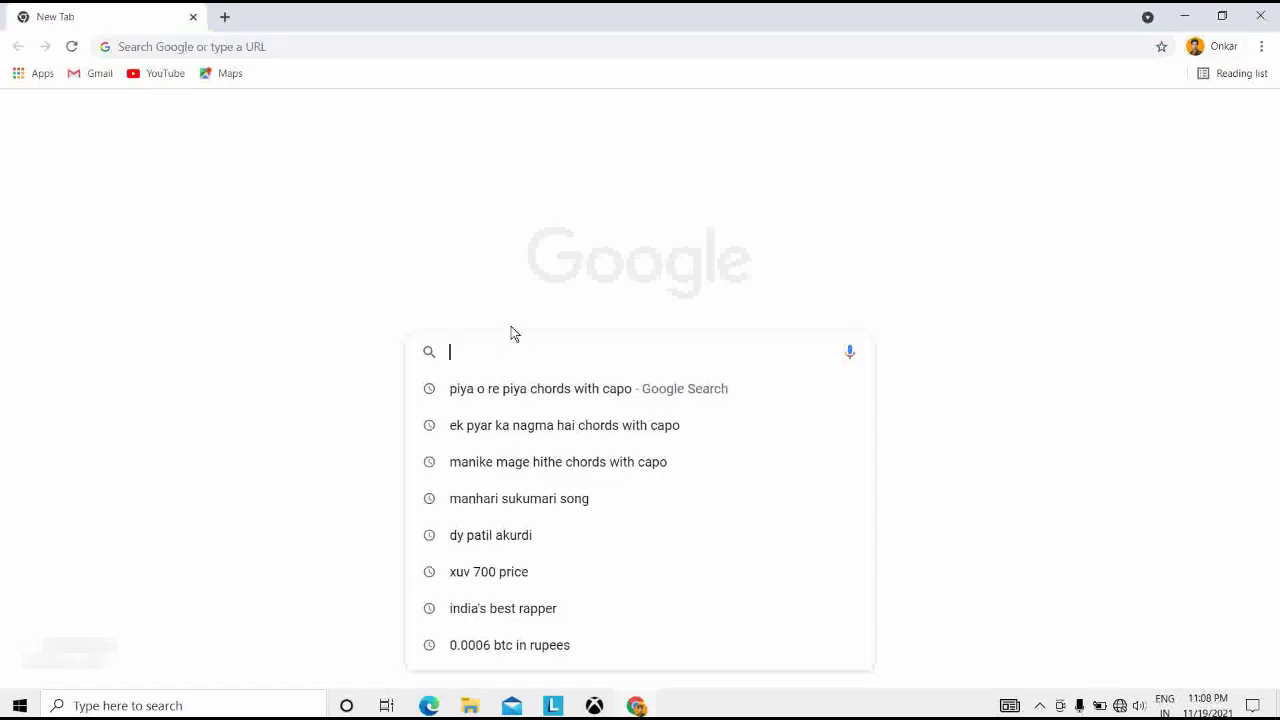
Search Chrome for 'speed test' and reload after the 'This site can't be reached' error.
{"action": "type", "text": "speed"}
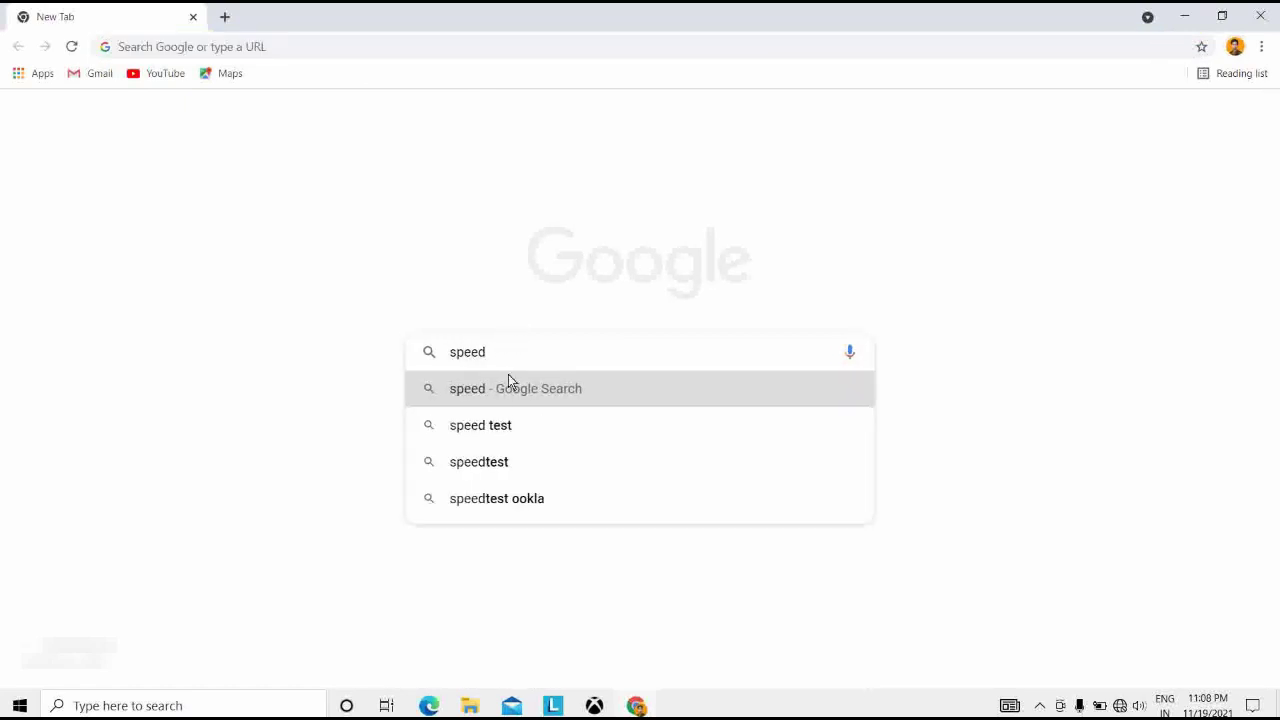
{"action": "left_click", "coordinate": [485, 430]}
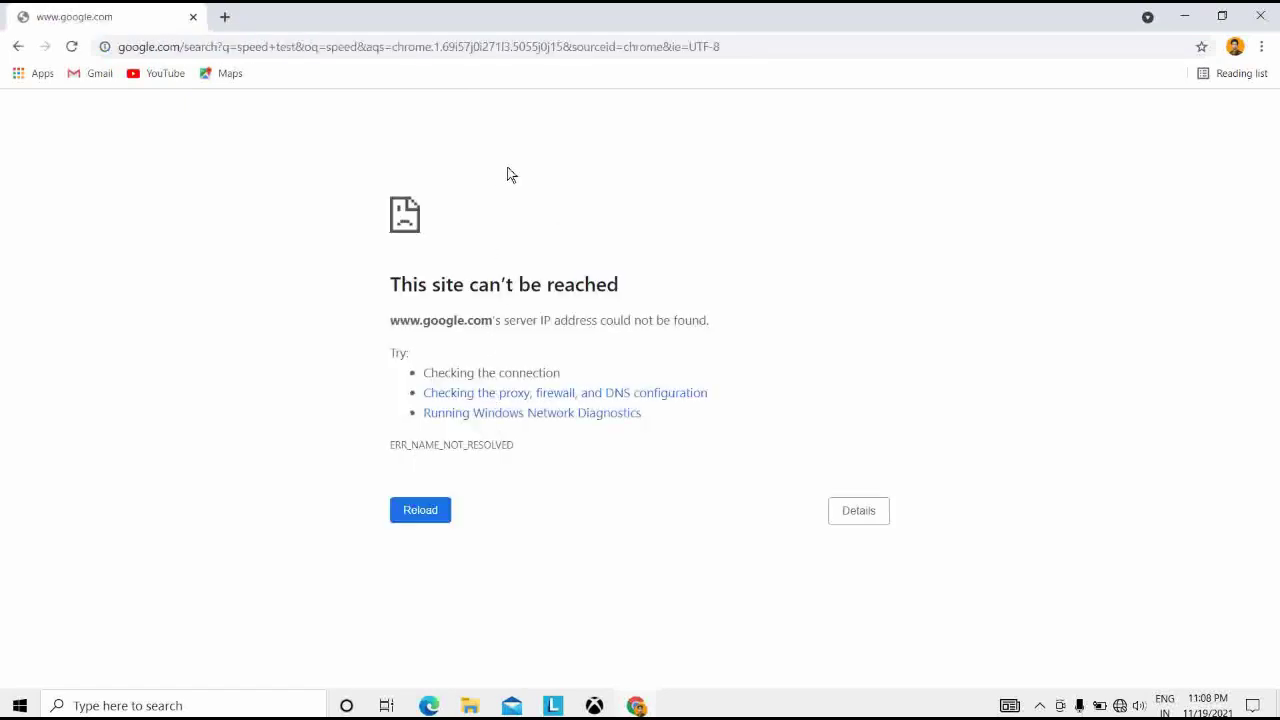
{"action": "left_click", "coordinate": [447, 513]}
Check the available Wi-Fi networks, then reload the failed search page.
{"action": "left_click", "coordinate": [1120, 706]}
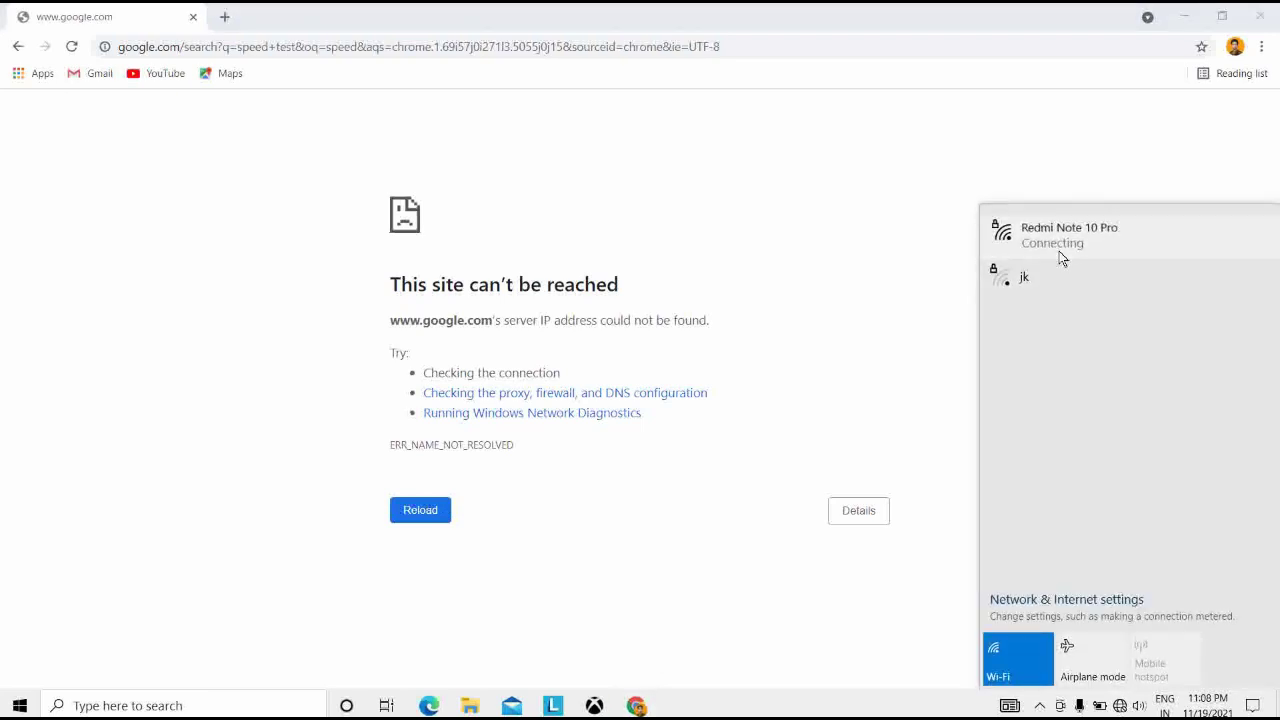
{"action": "left_click", "coordinate": [574, 220]}
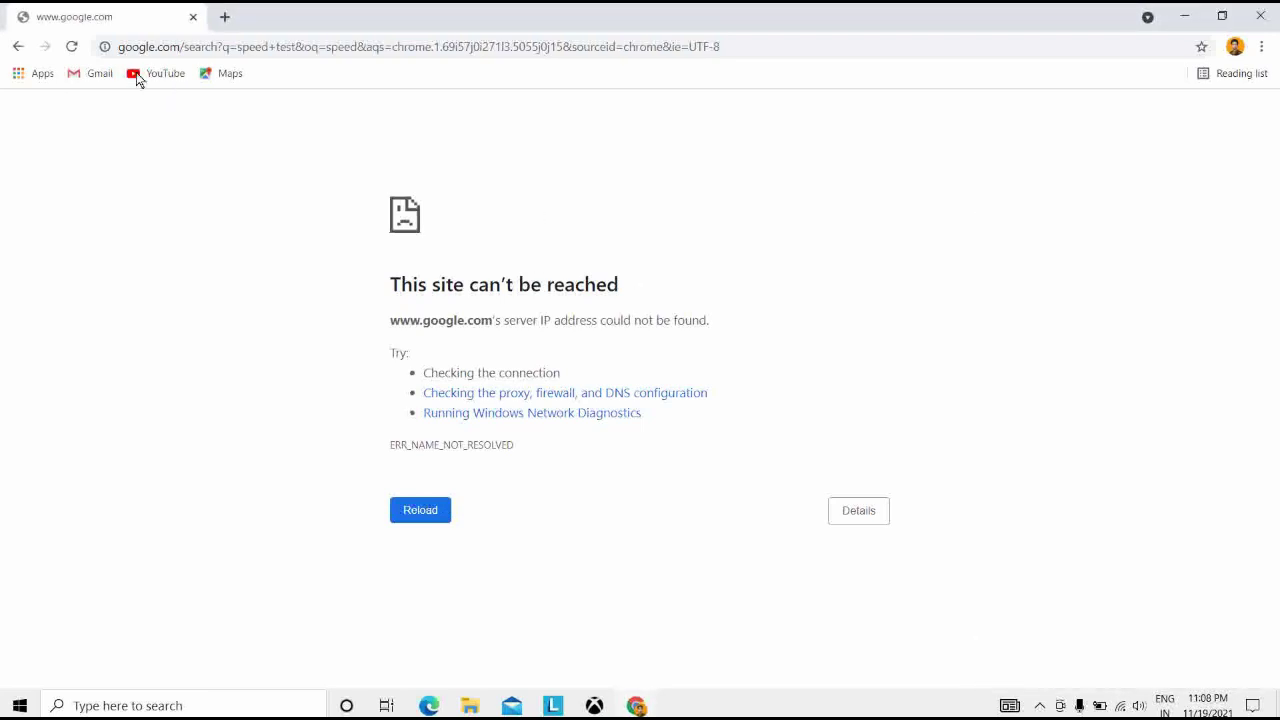
{"action": "left_click", "coordinate": [71, 46]}
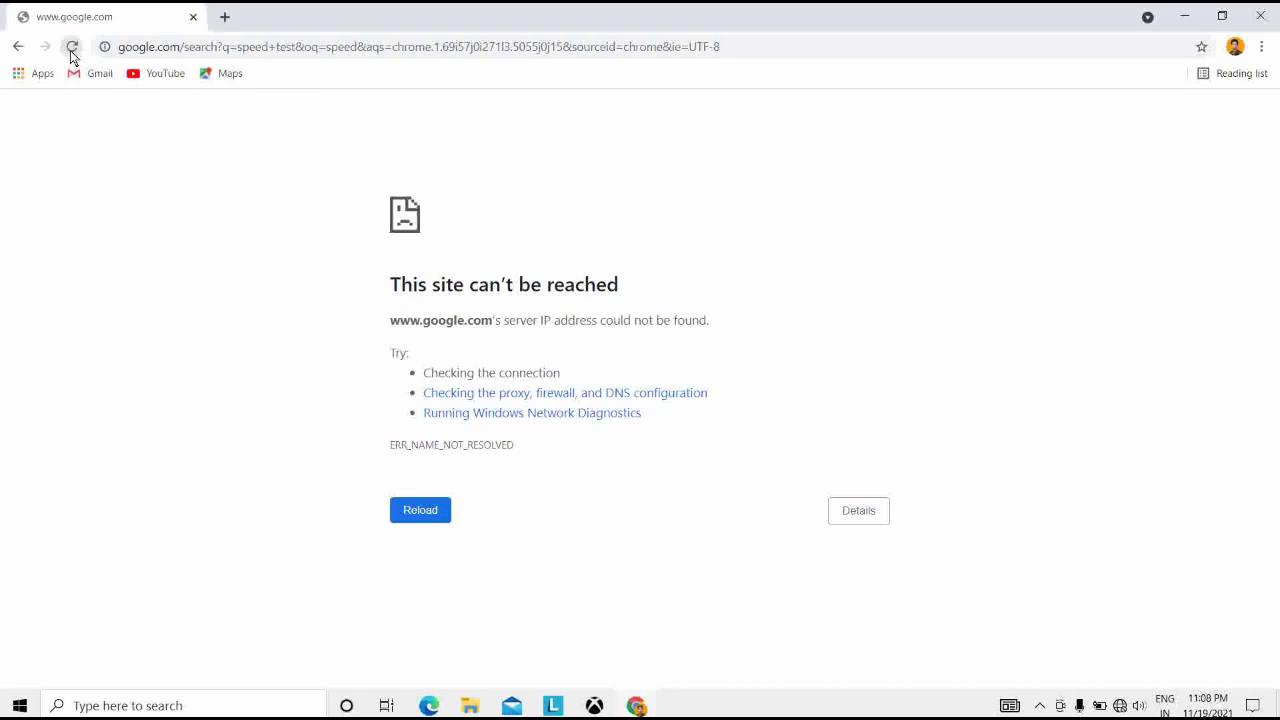
Disconnect and reconnect Redmi Note 10 Pro, retry the page, then close Chrome.
{"action": "left_click", "coordinate": [1120, 705]}
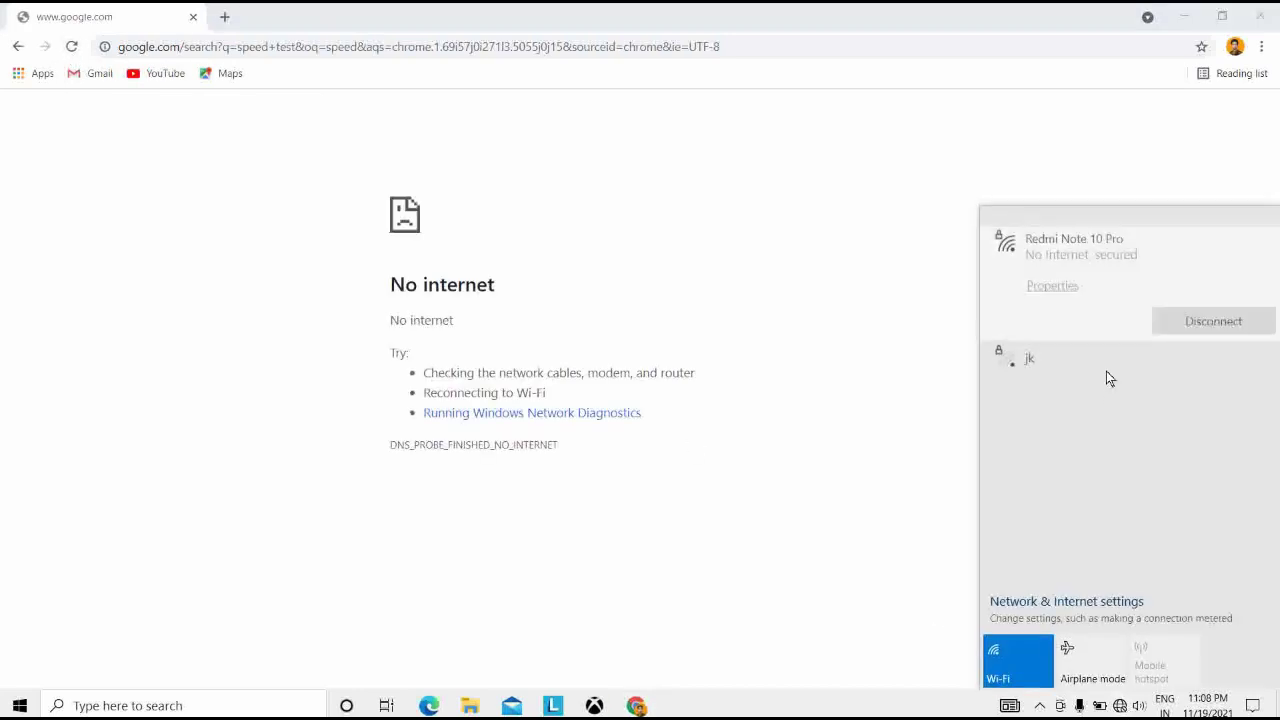
{"action": "left_click", "coordinate": [1205, 312]}
{"action": "left_click", "coordinate": [1197, 308]}
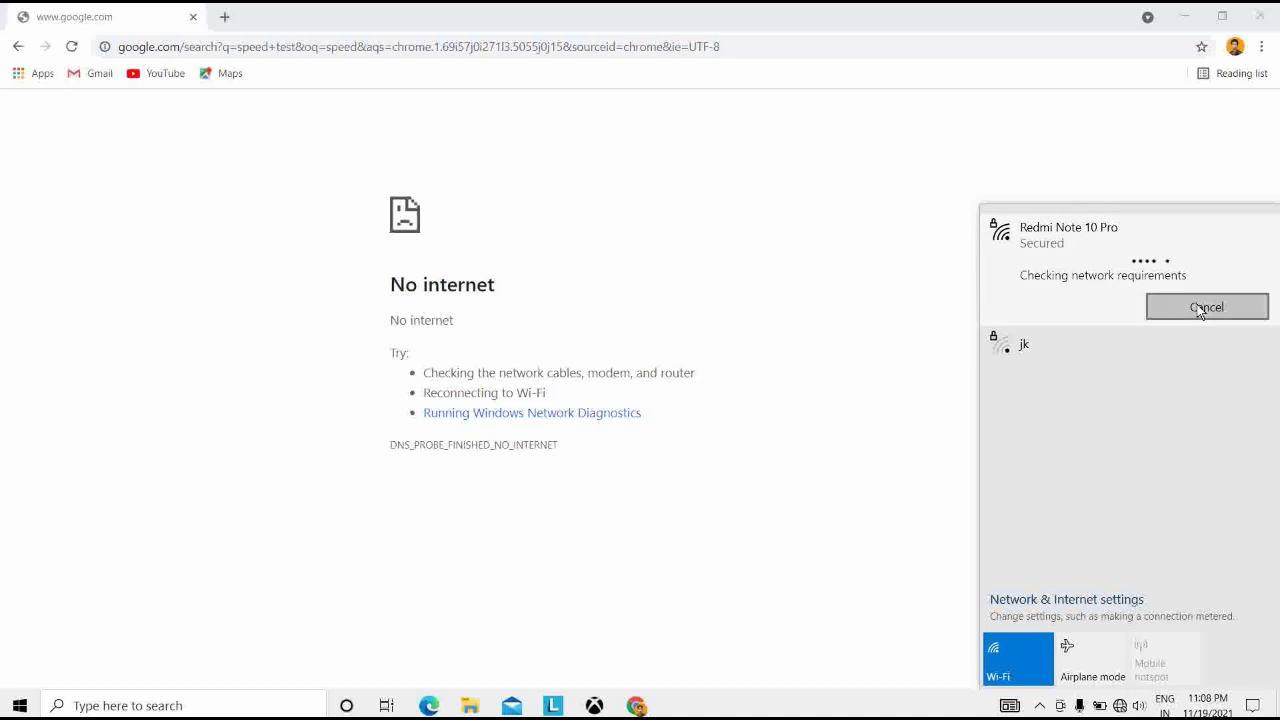
{"action": "left_click", "coordinate": [36, 152]}
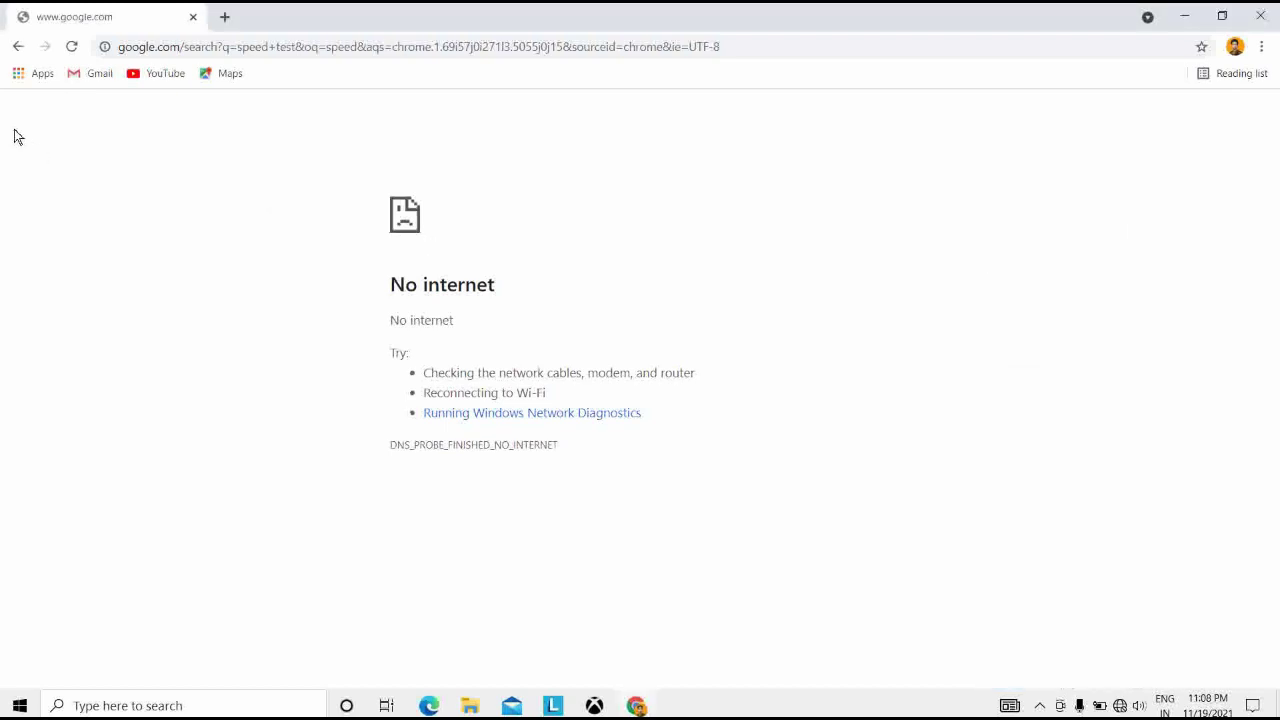
{"action": "left_click", "coordinate": [70, 46]}
{"action": "left_click", "coordinate": [1260, 16]}
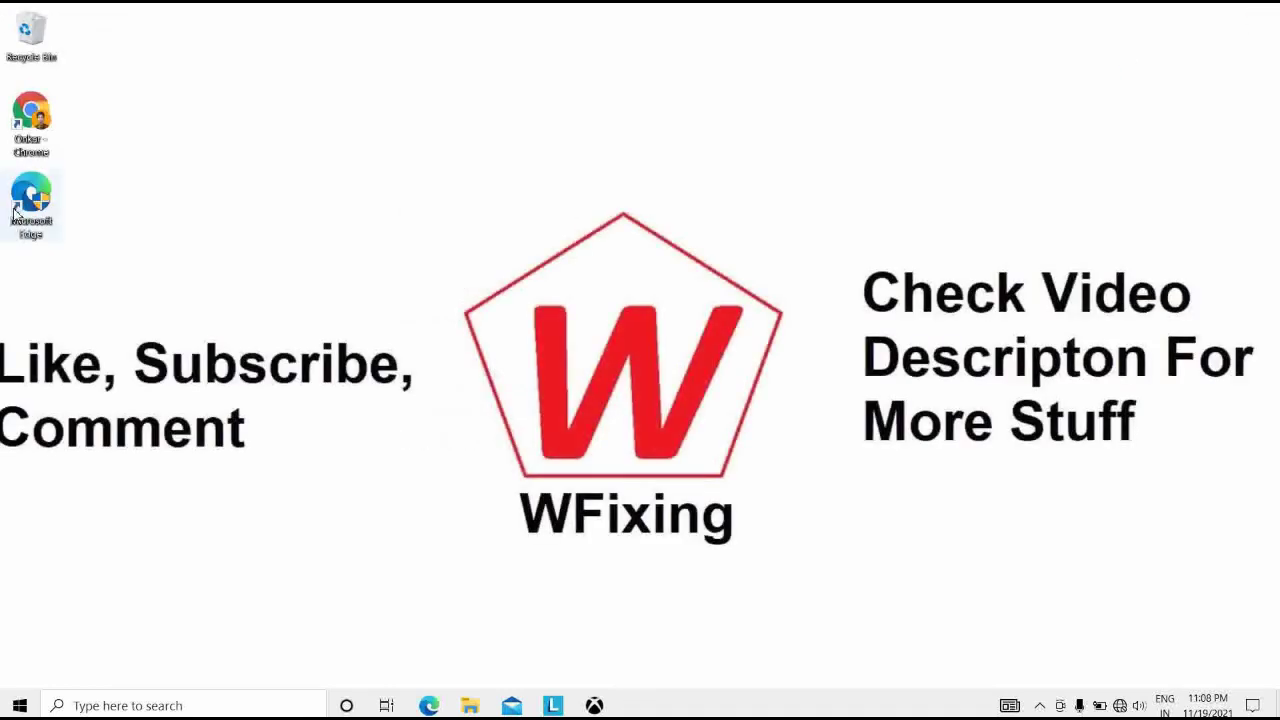
Relaunch Chrome, check the Wi-Fi status, then close Chrome again.
{"action": "double_click", "coordinate": [31, 125]}
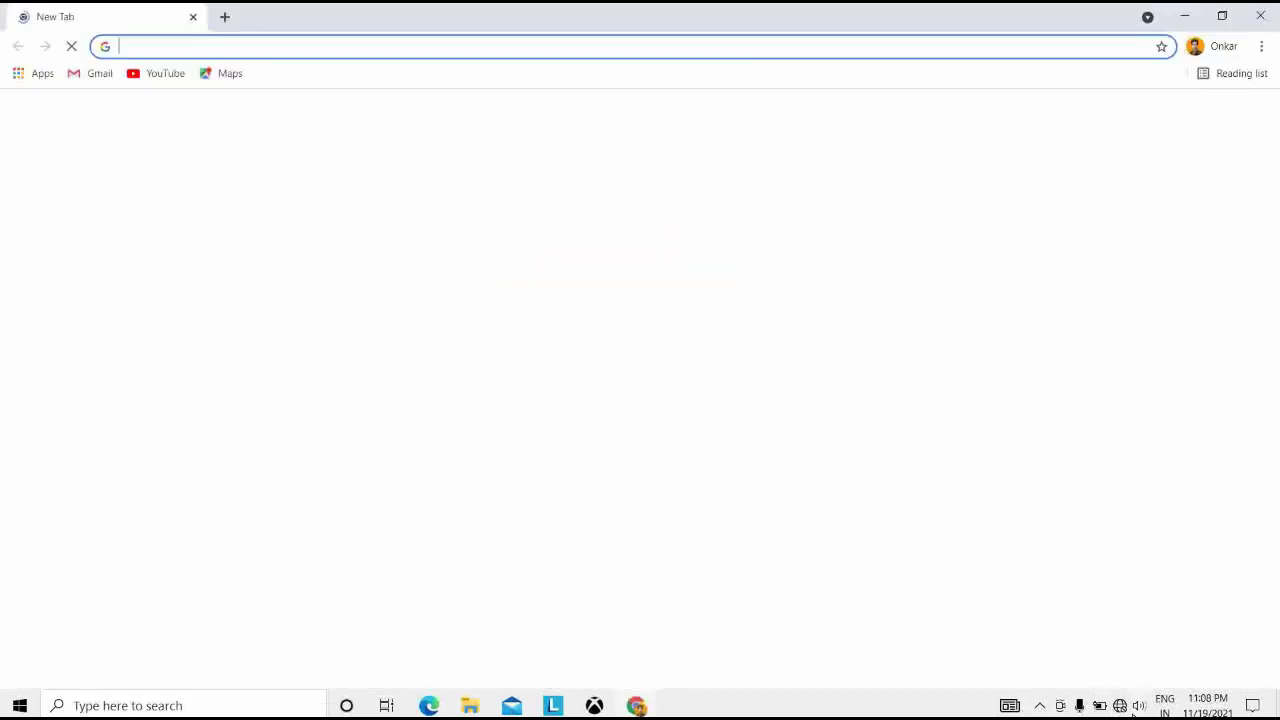
{"action": "left_click", "coordinate": [1120, 706]}
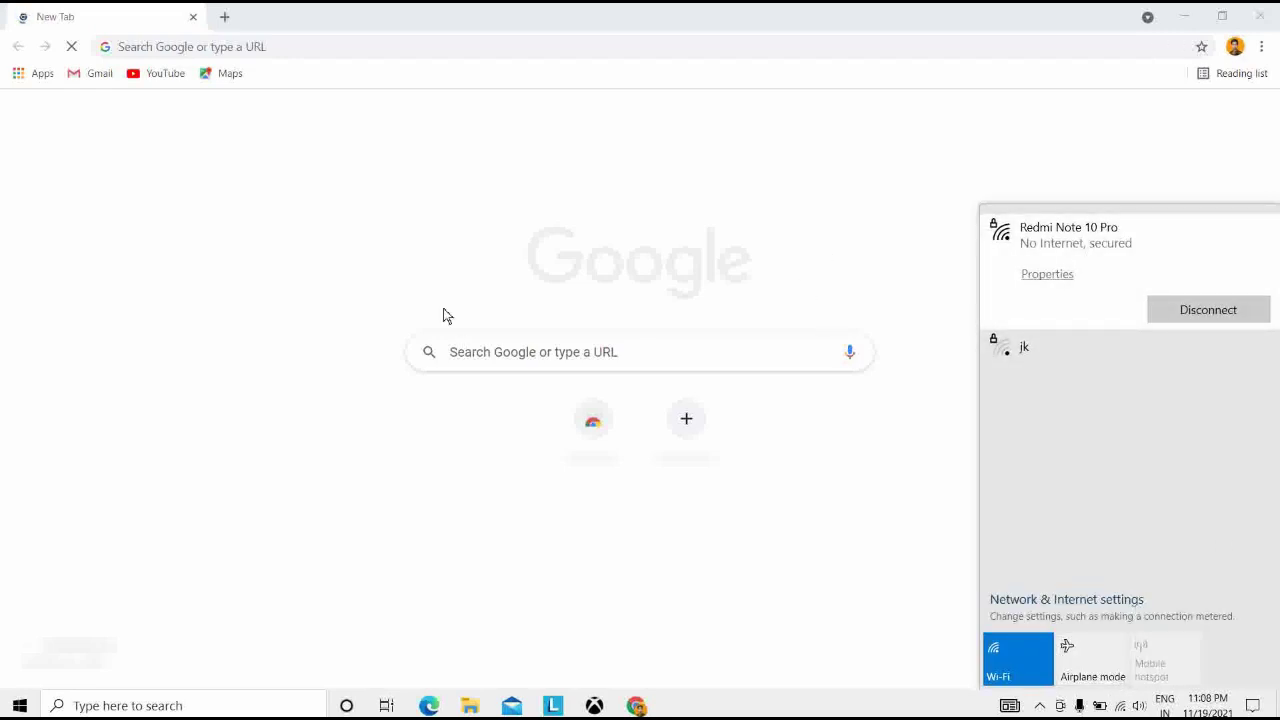
{"action": "left_click", "coordinate": [1268, 10]}
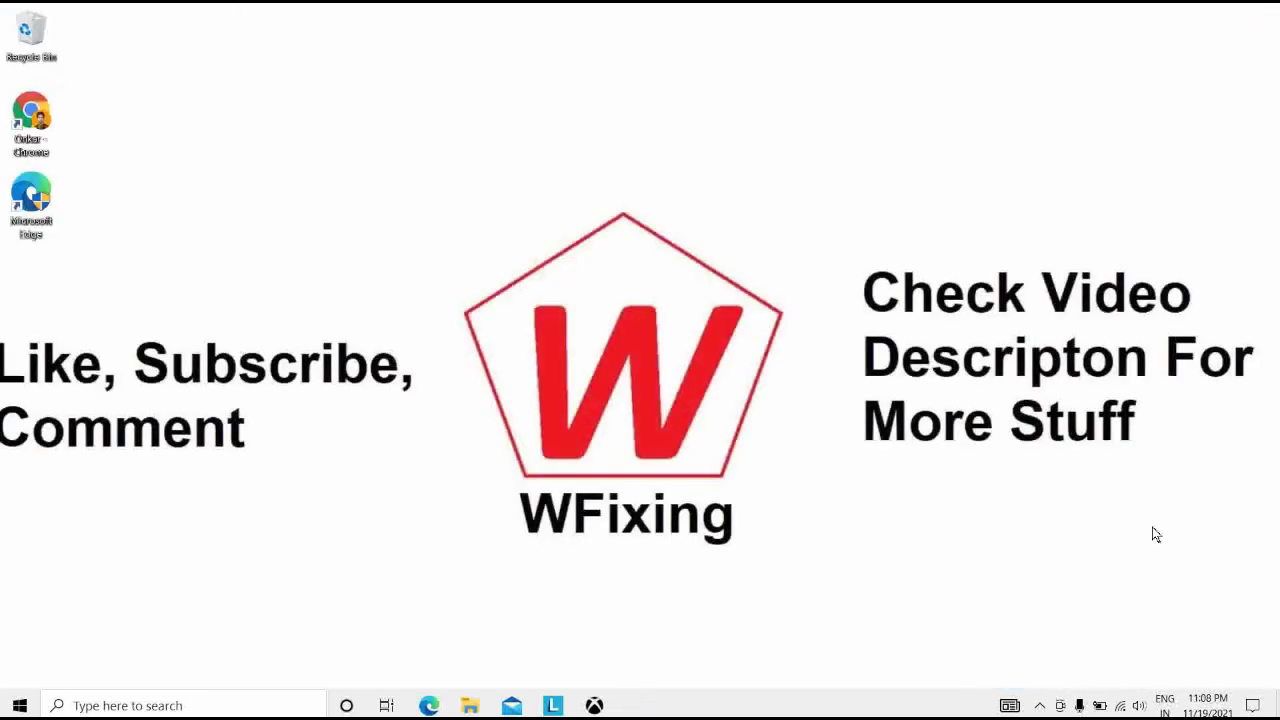
Relaunch Chrome and keep only the New Tab page, closing the What's New tab.
{"action": "double_click", "coordinate": [31, 115]}
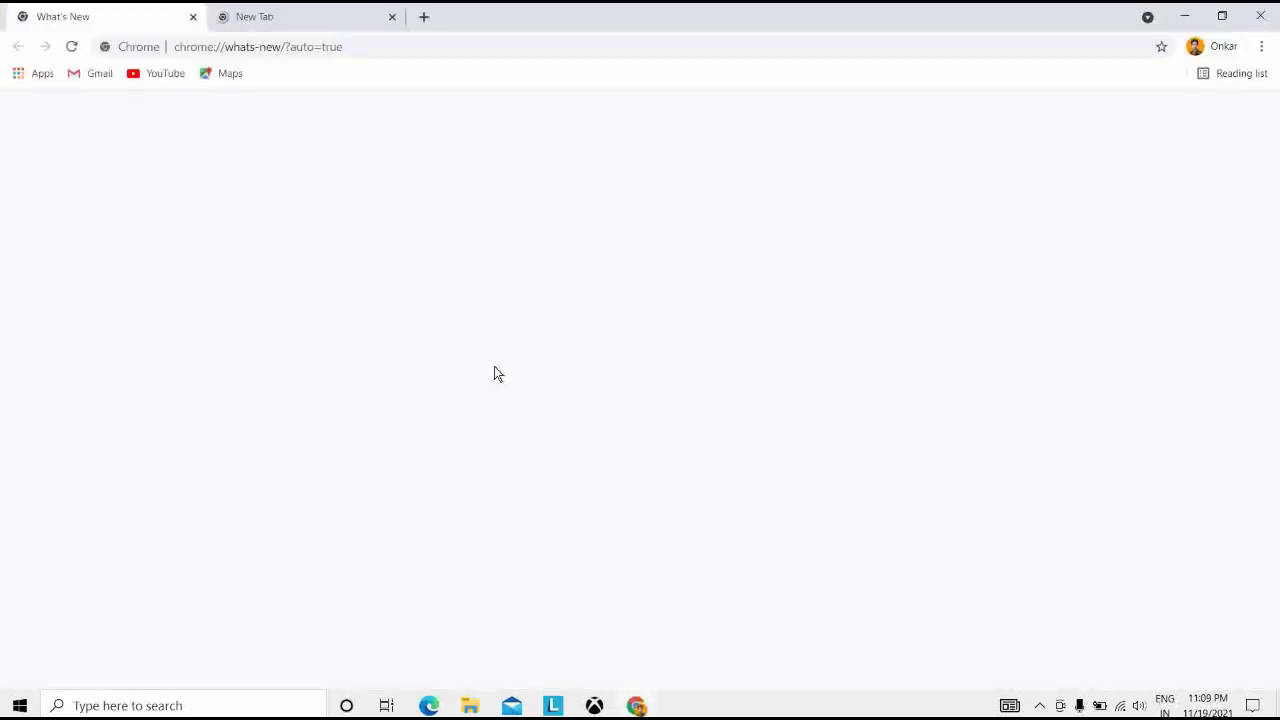
{"action": "left_click", "coordinate": [262, 16]}
{"action": "left_click", "coordinate": [192, 20]}
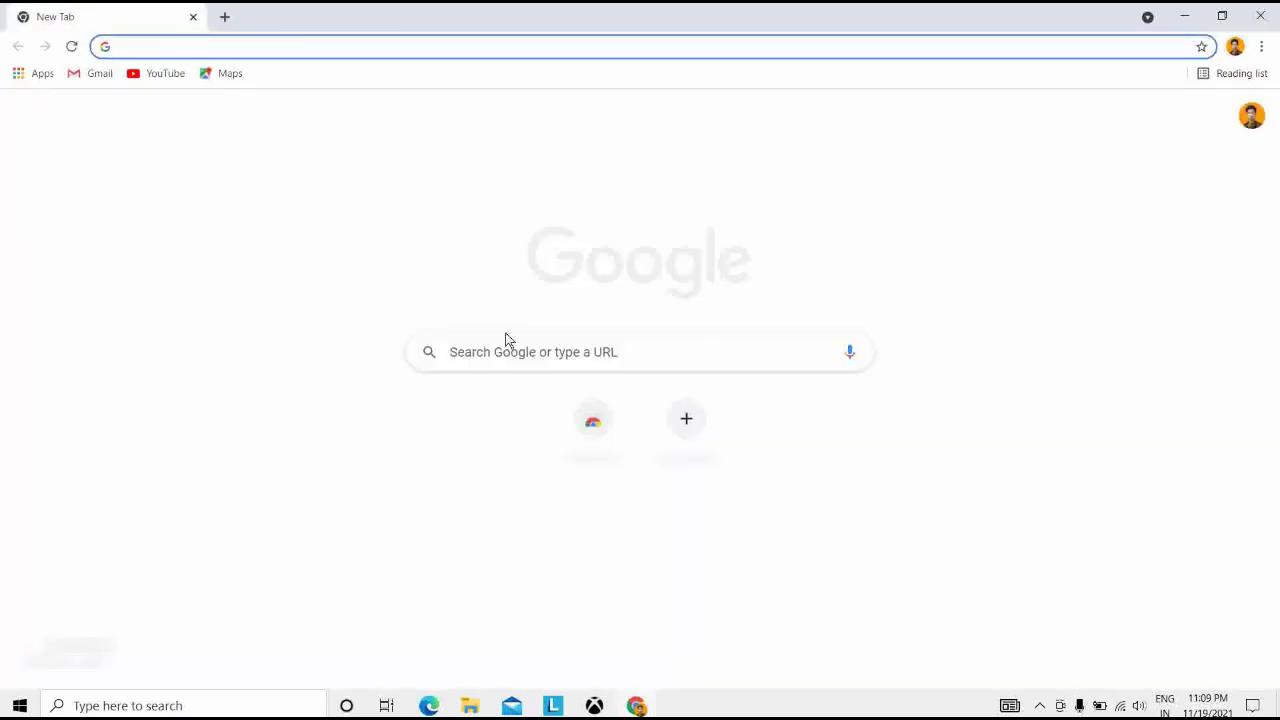
Search Google for 'speed test' and run it: 18.5 Mbps down, 1.98 Mbps up, 145 ms latency.
{"action": "left_click", "coordinate": [498, 344]}
{"action": "type", "text": "s"}
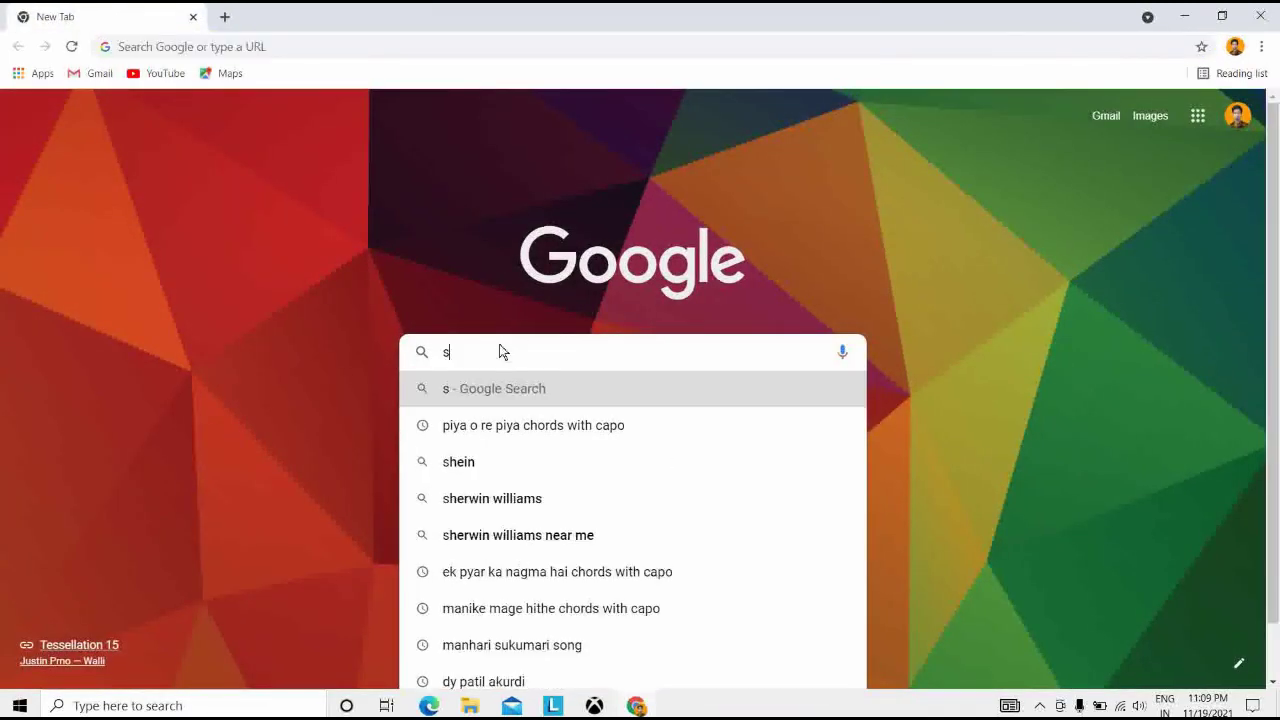
{"action": "type", "text": "peed test"}
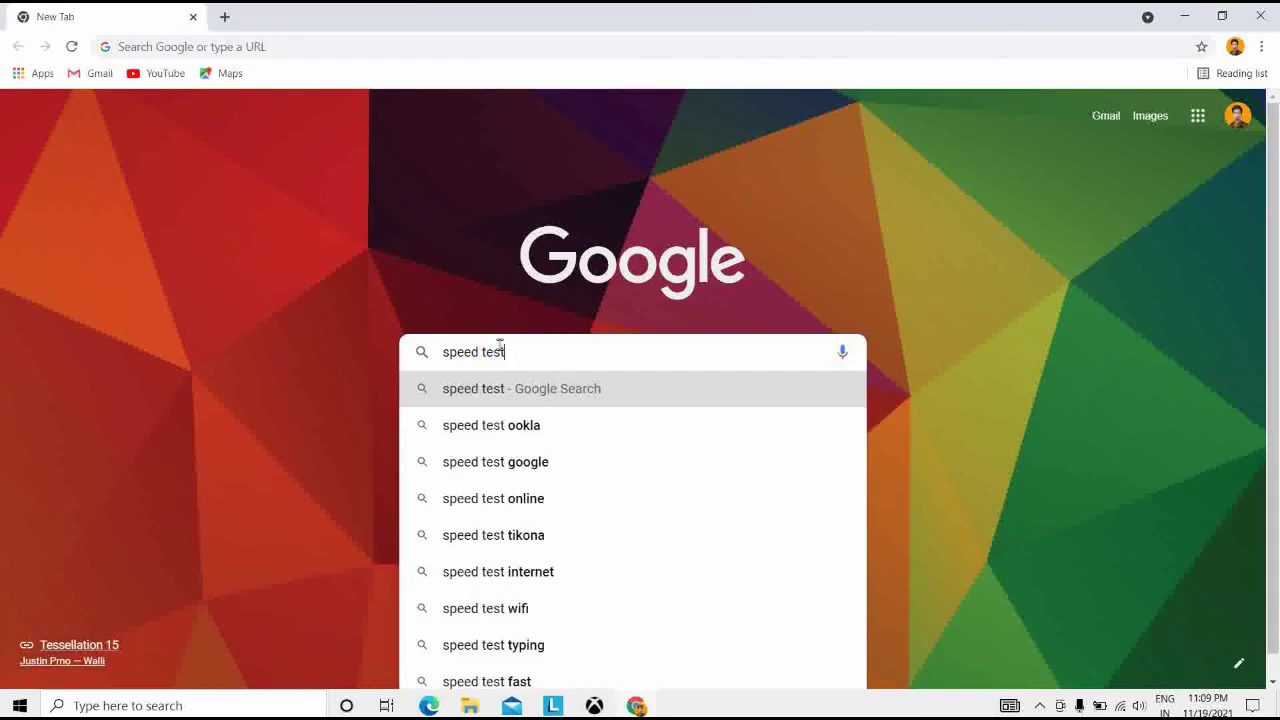
{"action": "key", "text": "Return"}
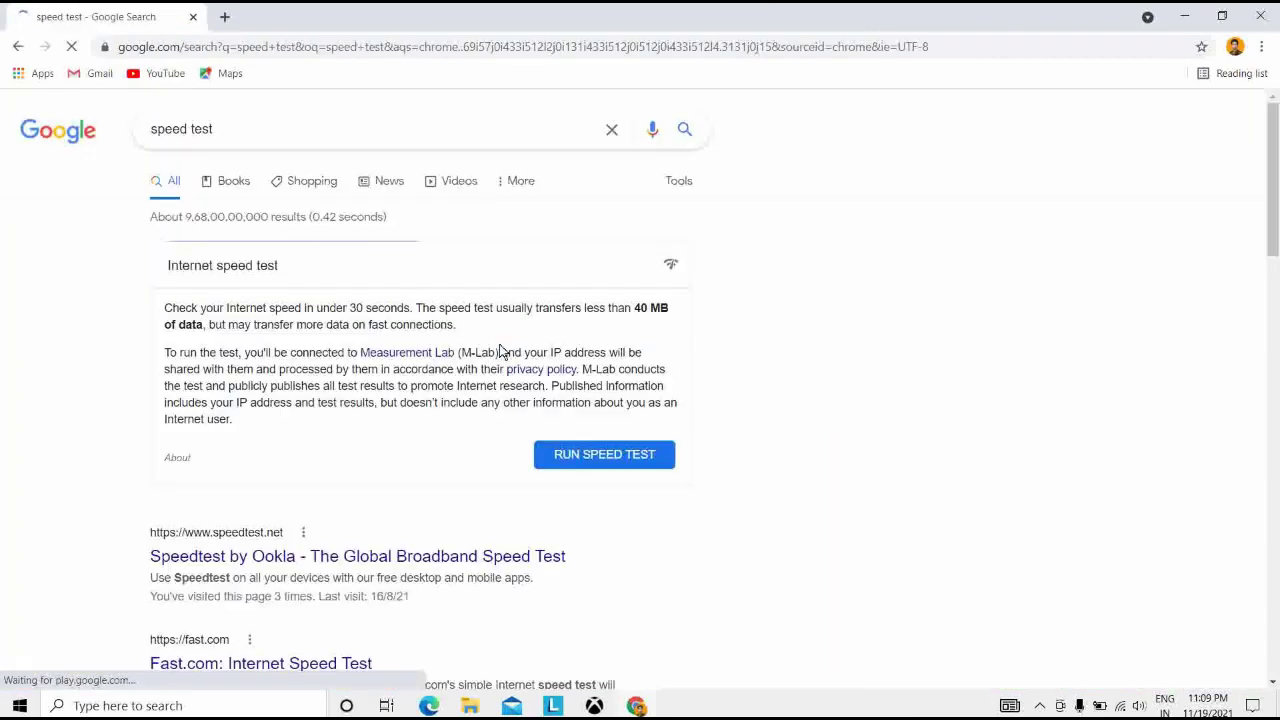
{"action": "scroll", "coordinate": [600, 480], "scroll_direction": "down", "scroll_amount": 1}
{"action": "scroll", "coordinate": [605, 470], "scroll_direction": "down", "scroll_amount": 3}
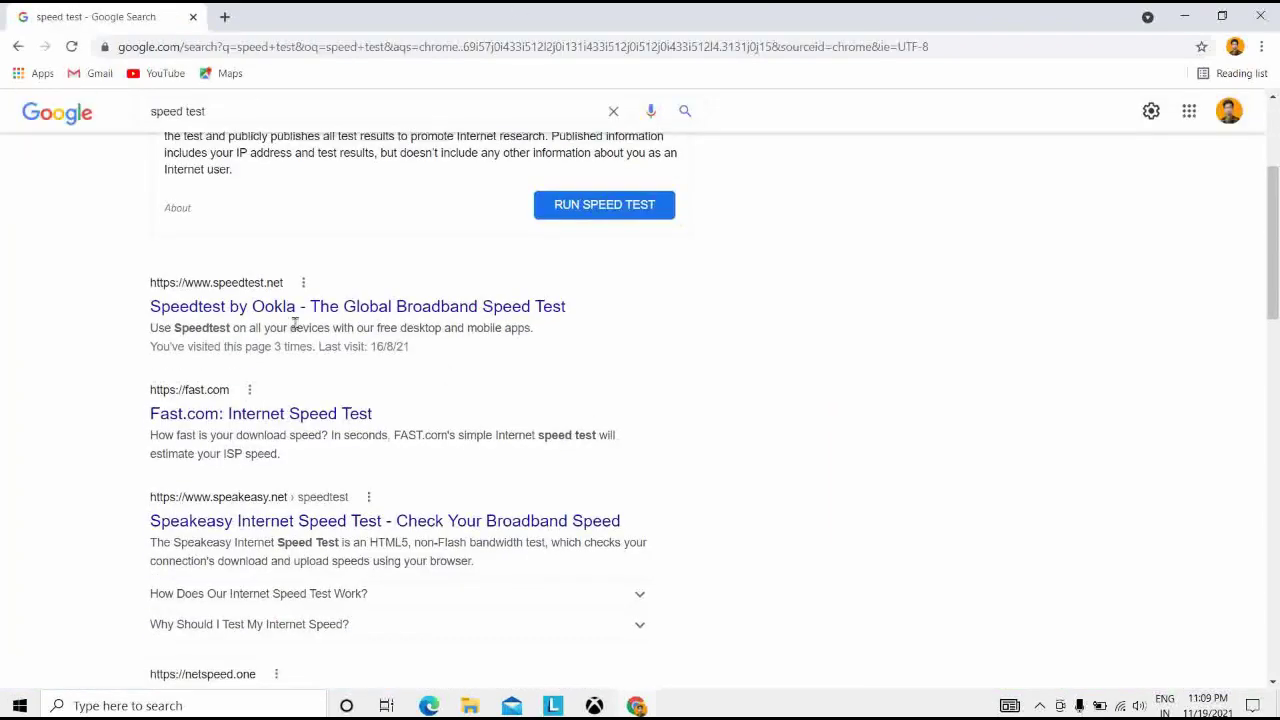
{"action": "scroll", "coordinate": [620, 400], "scroll_direction": "up", "scroll_amount": 2}
{"action": "left_click", "coordinate": [619, 368]}
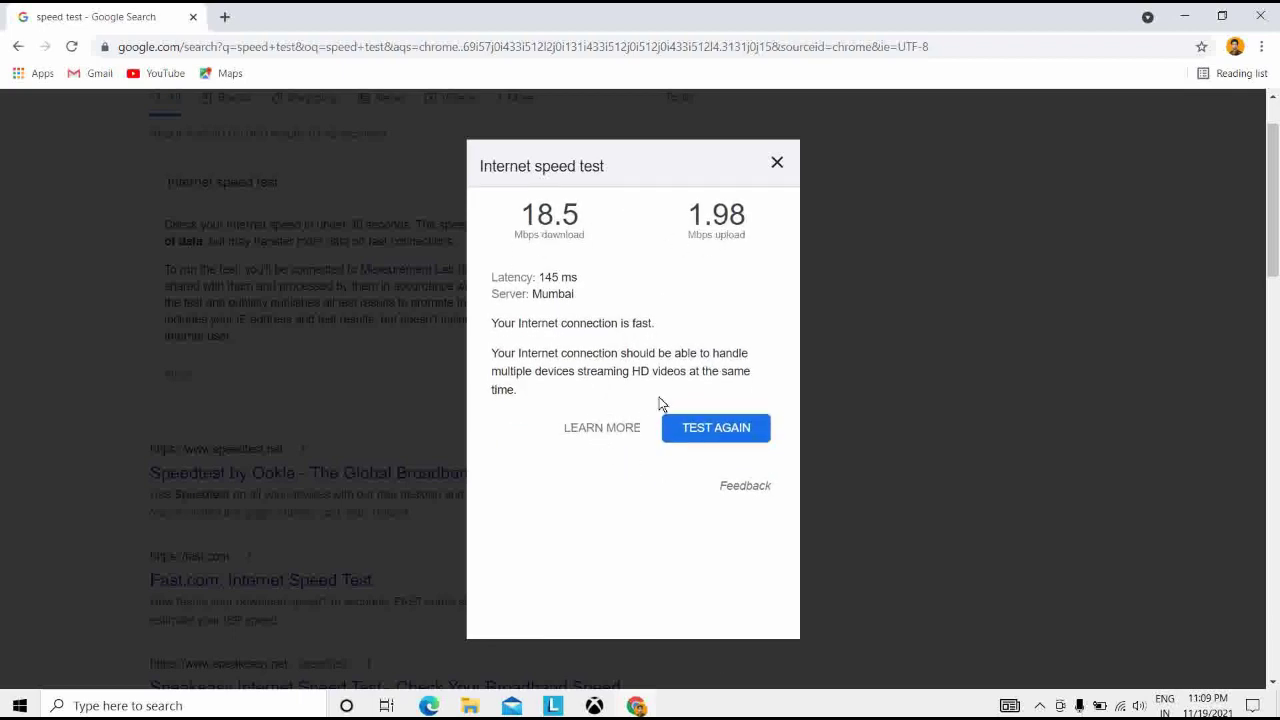
Dismiss the speed test results and exit Chrome despite the in-progress download.
{"action": "left_click", "coordinate": [777, 164]}
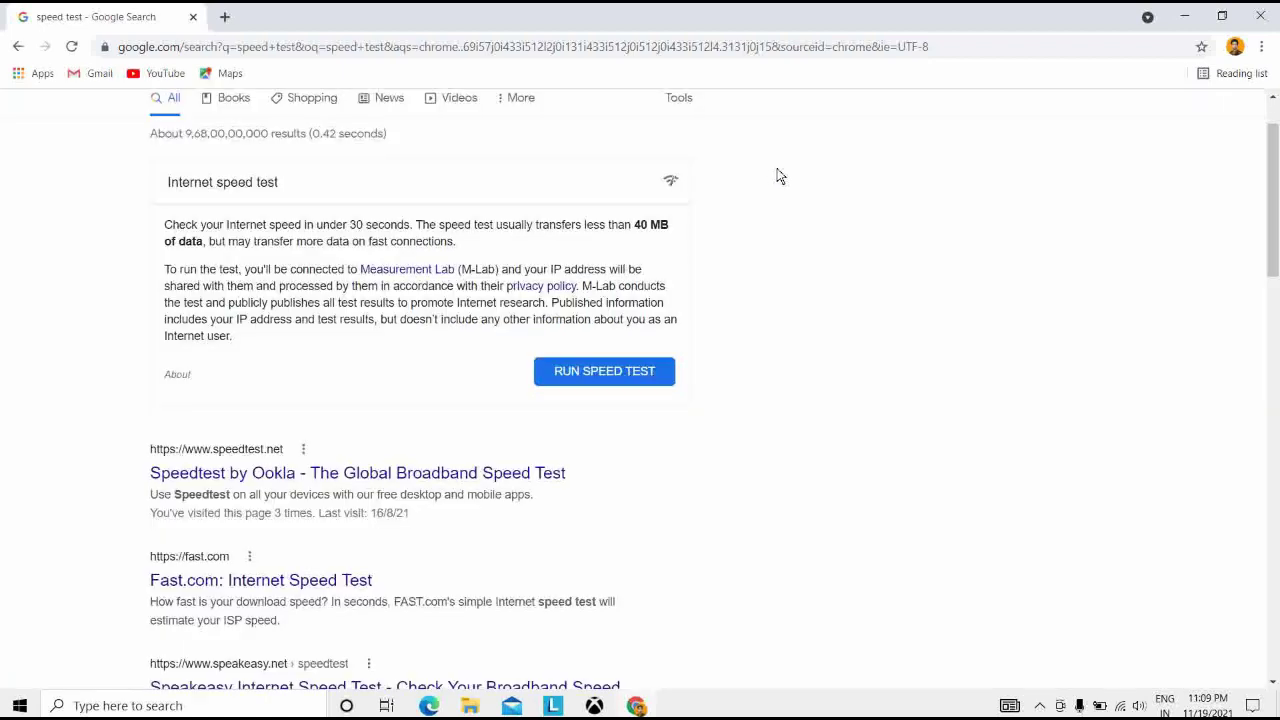
{"action": "left_click", "coordinate": [1268, 14]}
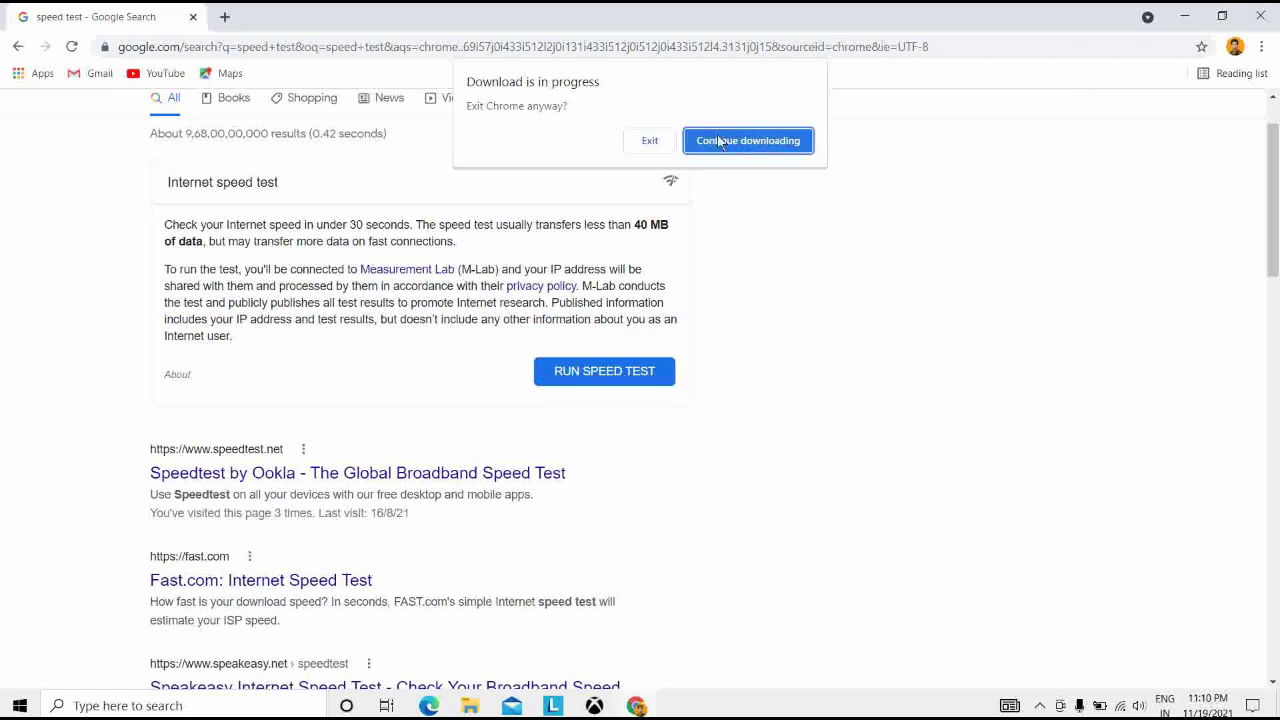
{"action": "left_click", "coordinate": [650, 141]}
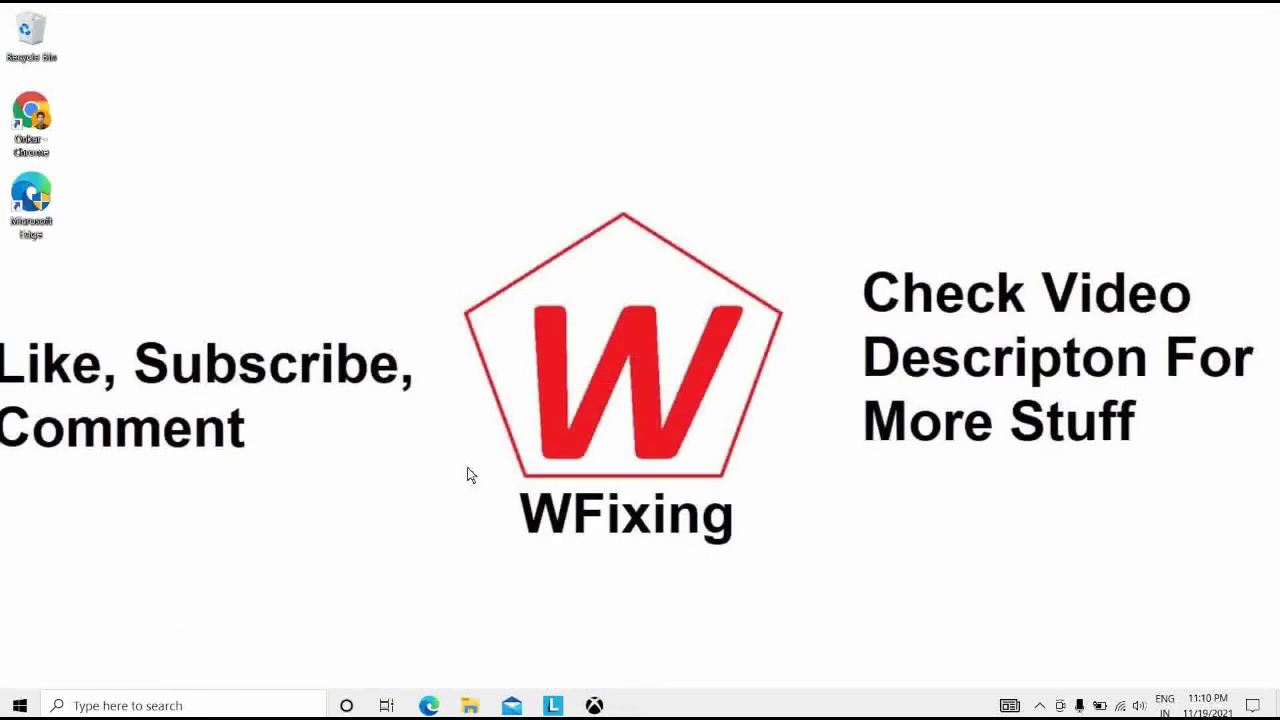
Open Windows Settings from the Start button's right-click quick-link menu.
{"action": "left_click", "coordinate": [19, 705]}
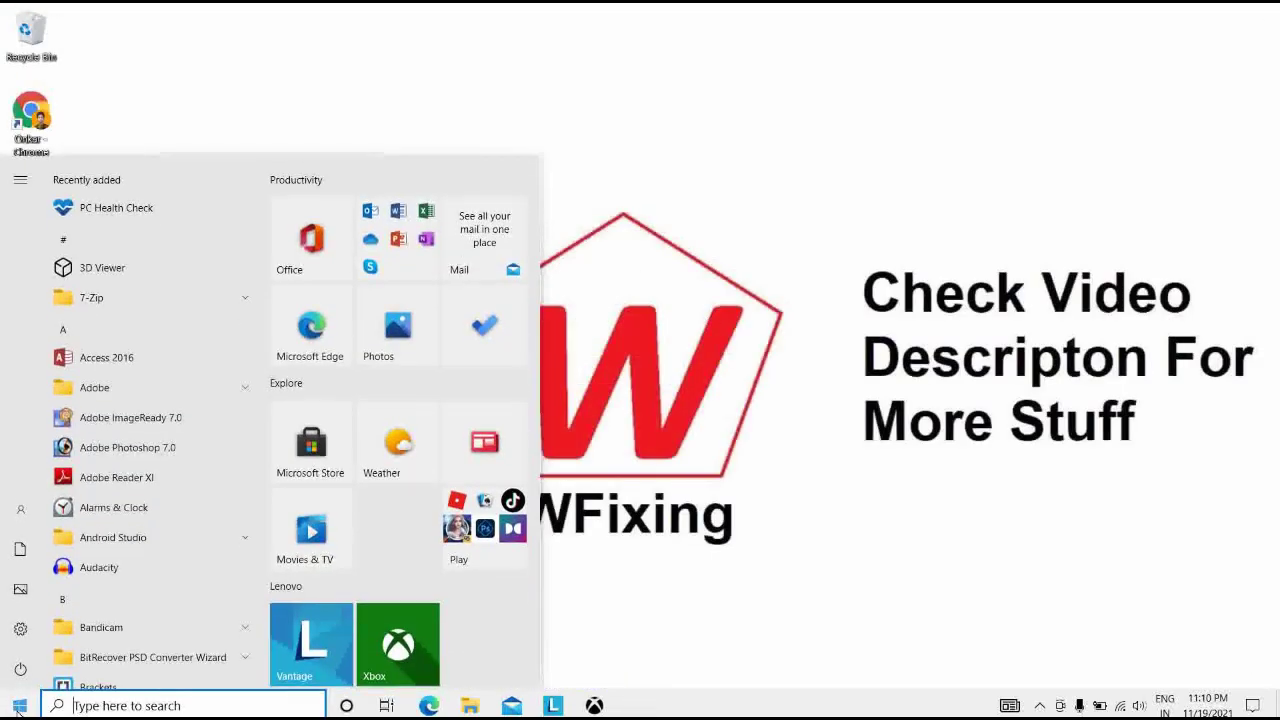
{"action": "left_click", "coordinate": [809, 497]}
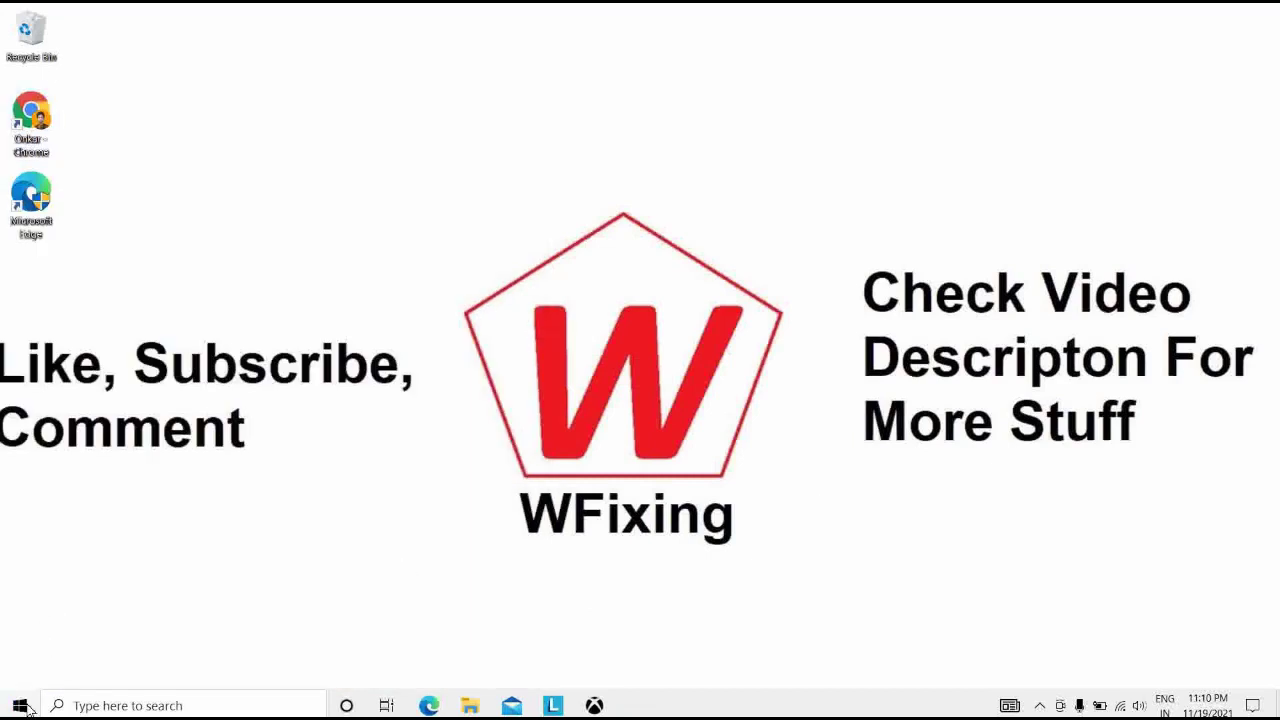
{"action": "right_click", "coordinate": [24, 707]}
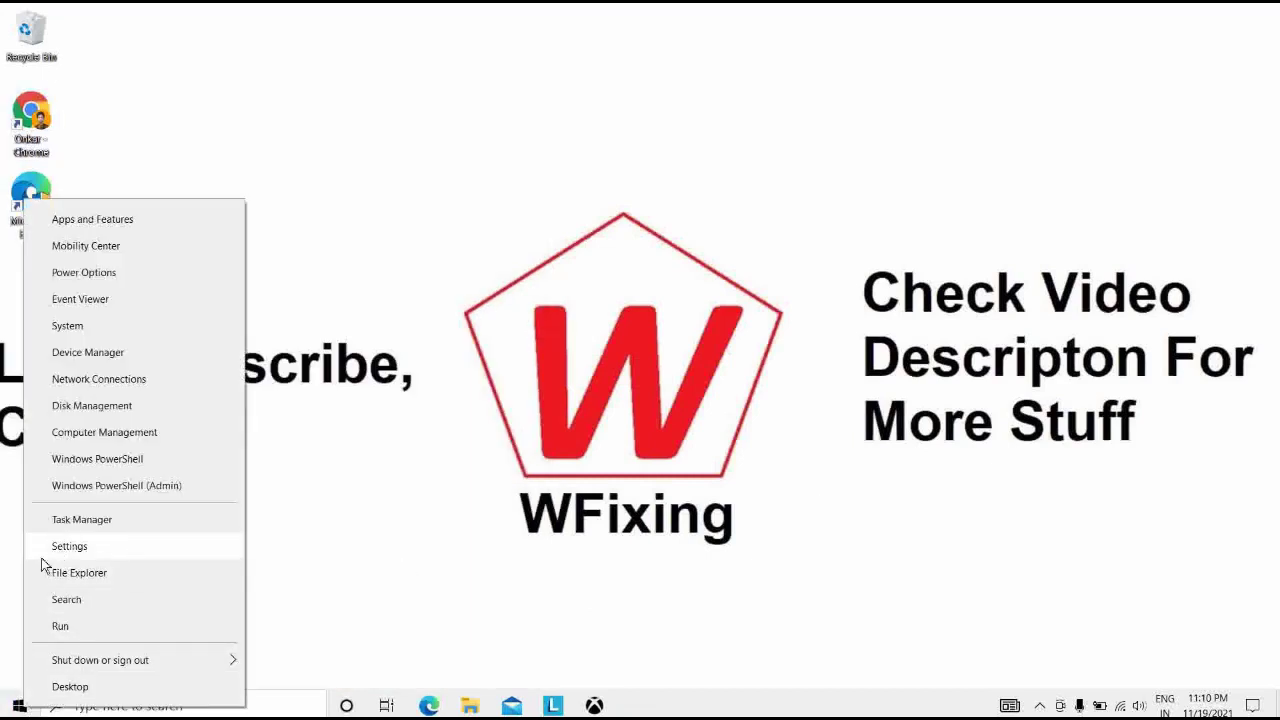
{"action": "left_click", "coordinate": [77, 553]}
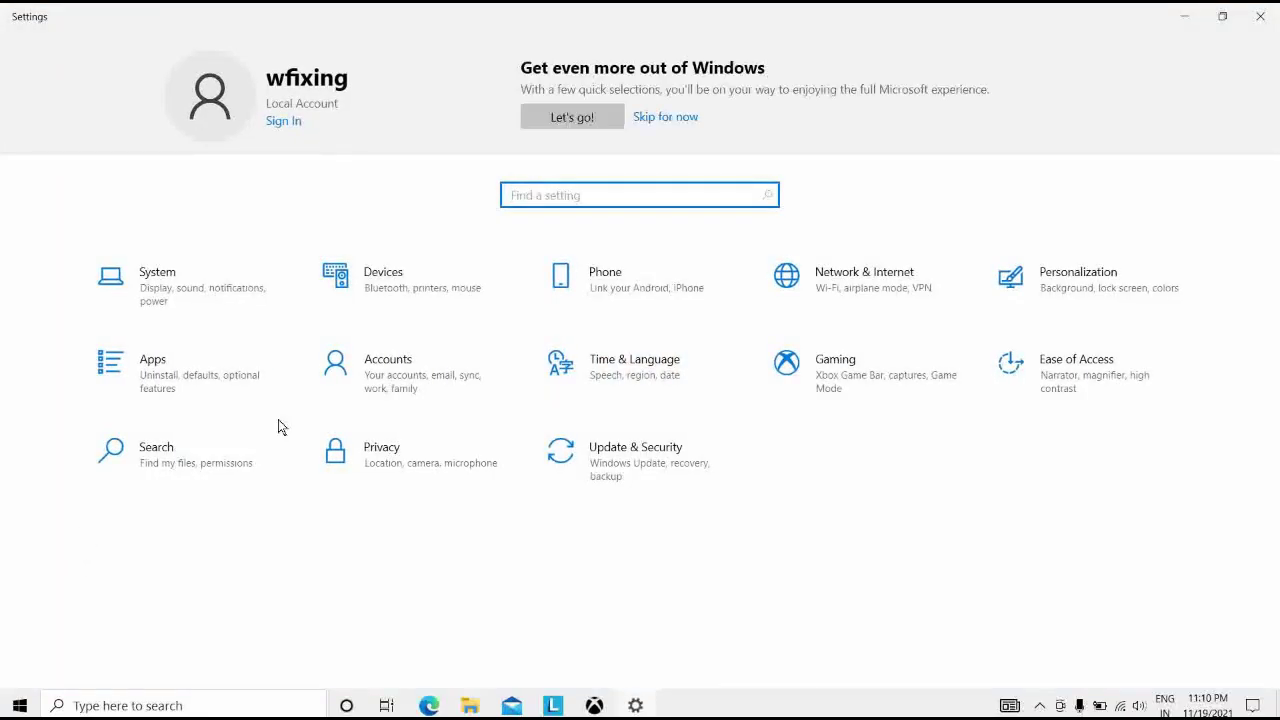
Go to System > About to view the 8 GB RAM, 64-bit, Windows 10 21H1 specs.
{"action": "left_click", "coordinate": [230, 305]}
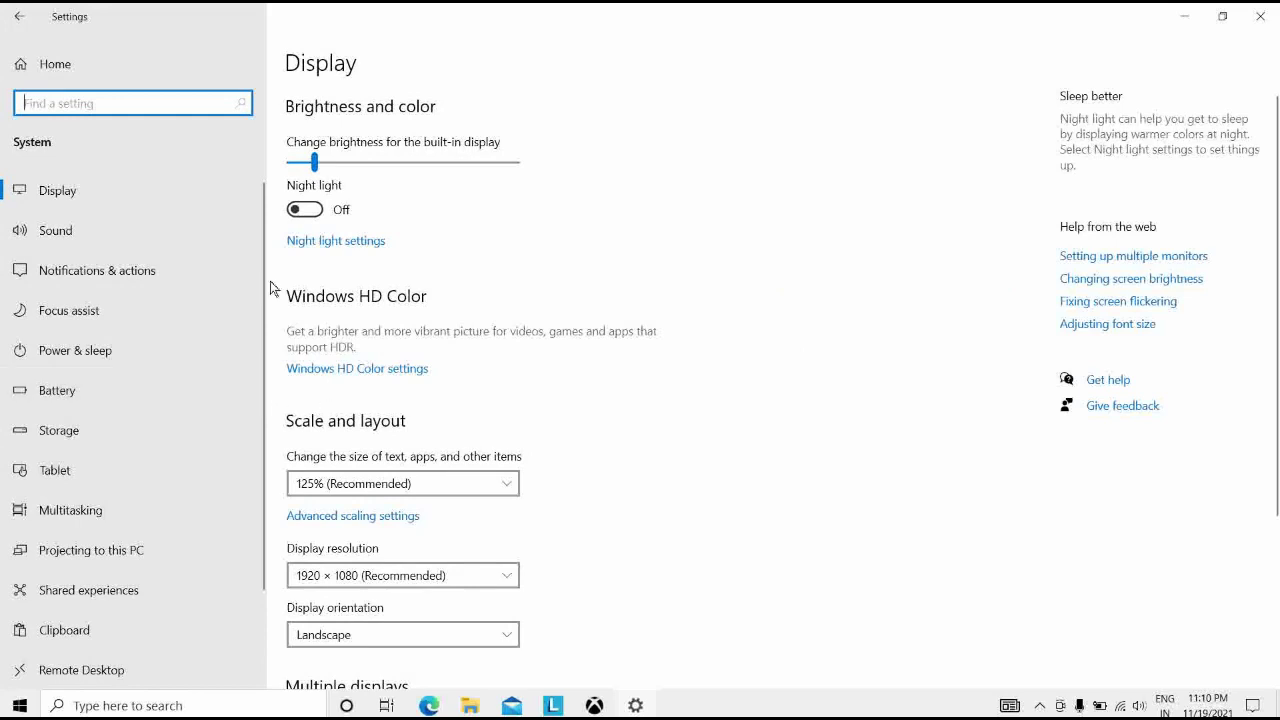
{"action": "scroll", "coordinate": [115, 480], "scroll_direction": "down", "scroll_amount": 2}
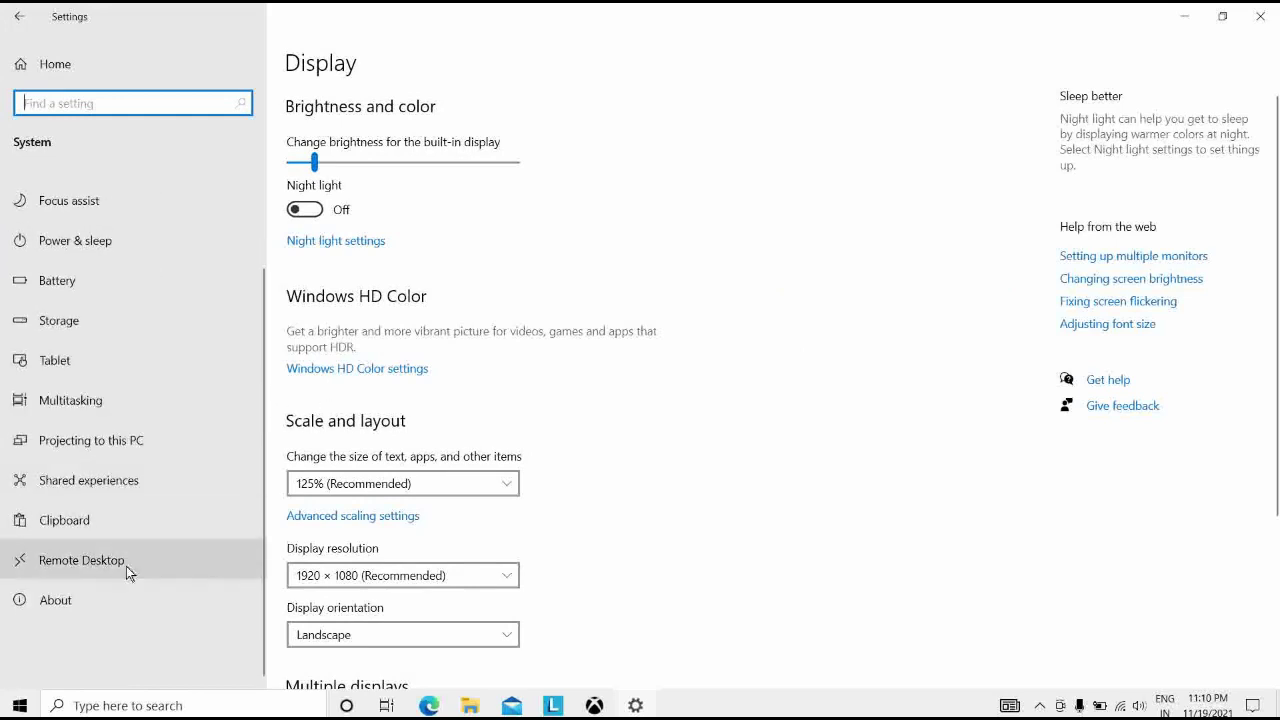
{"action": "left_click", "coordinate": [66, 592]}
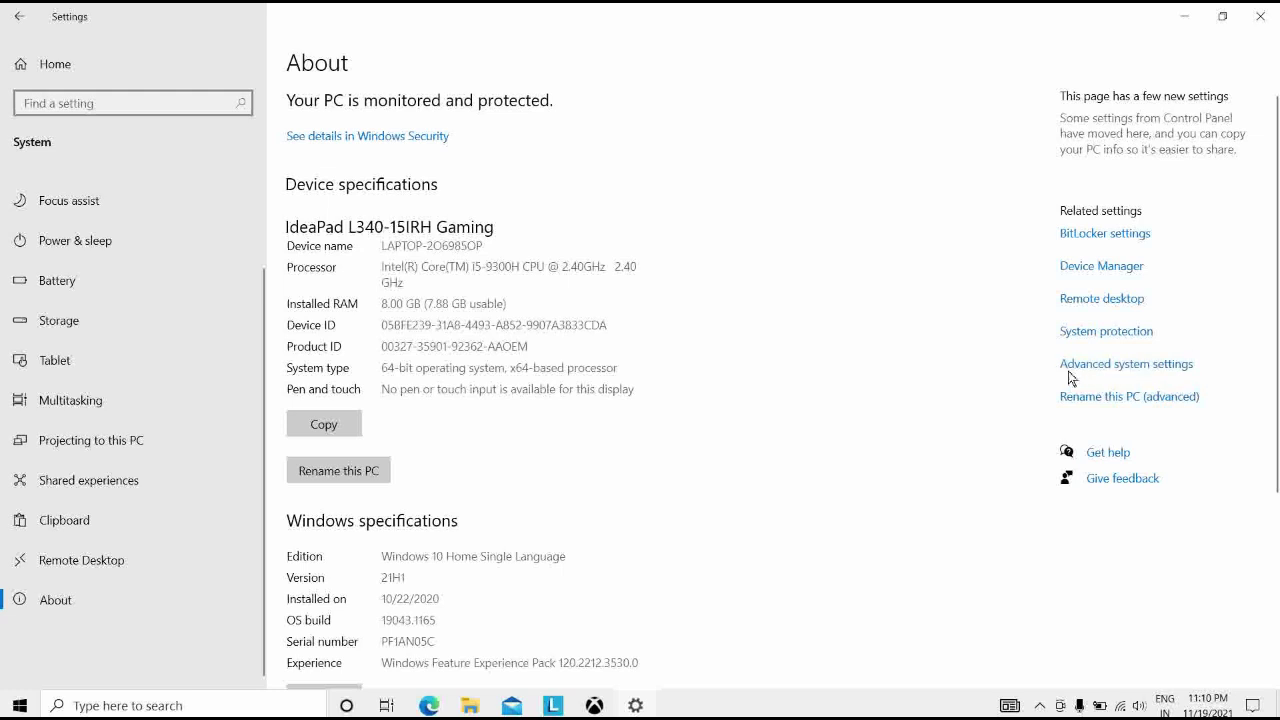
Set Device Installation Settings to No in System Properties' Hardware tab, save, and close Settings.
{"action": "left_click", "coordinate": [1131, 363]}
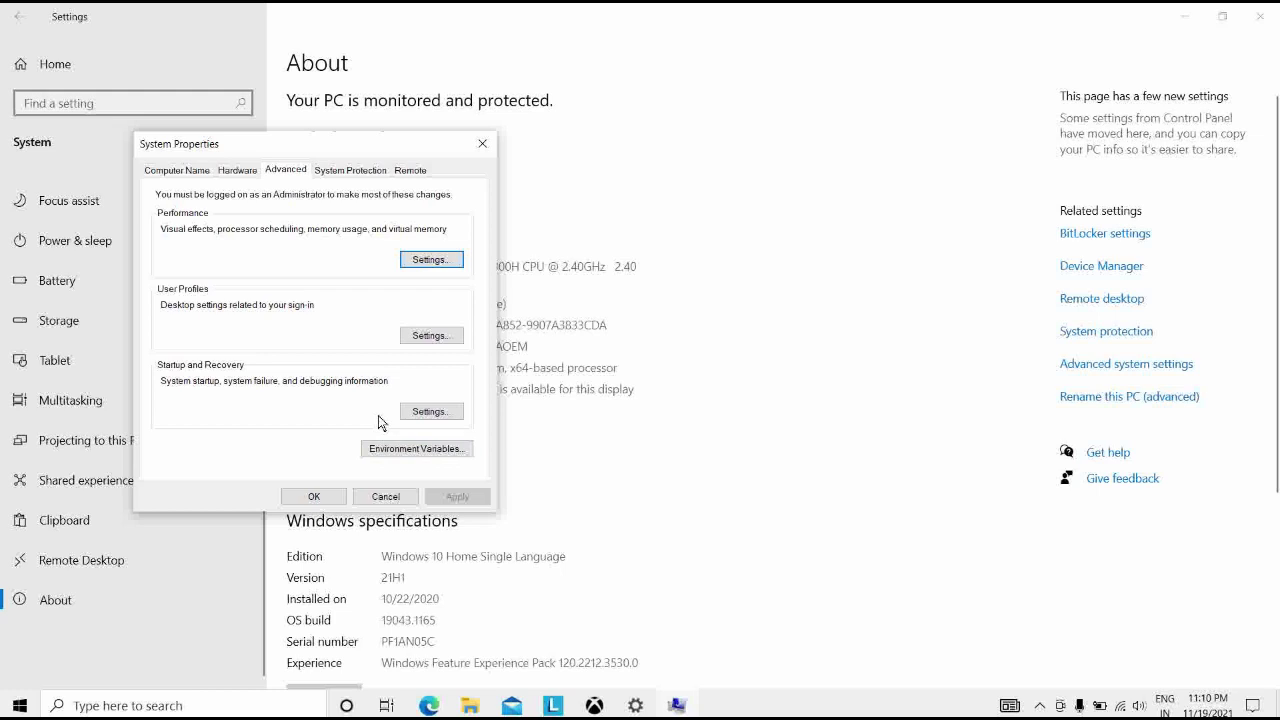
{"action": "left_click", "coordinate": [231, 174]}
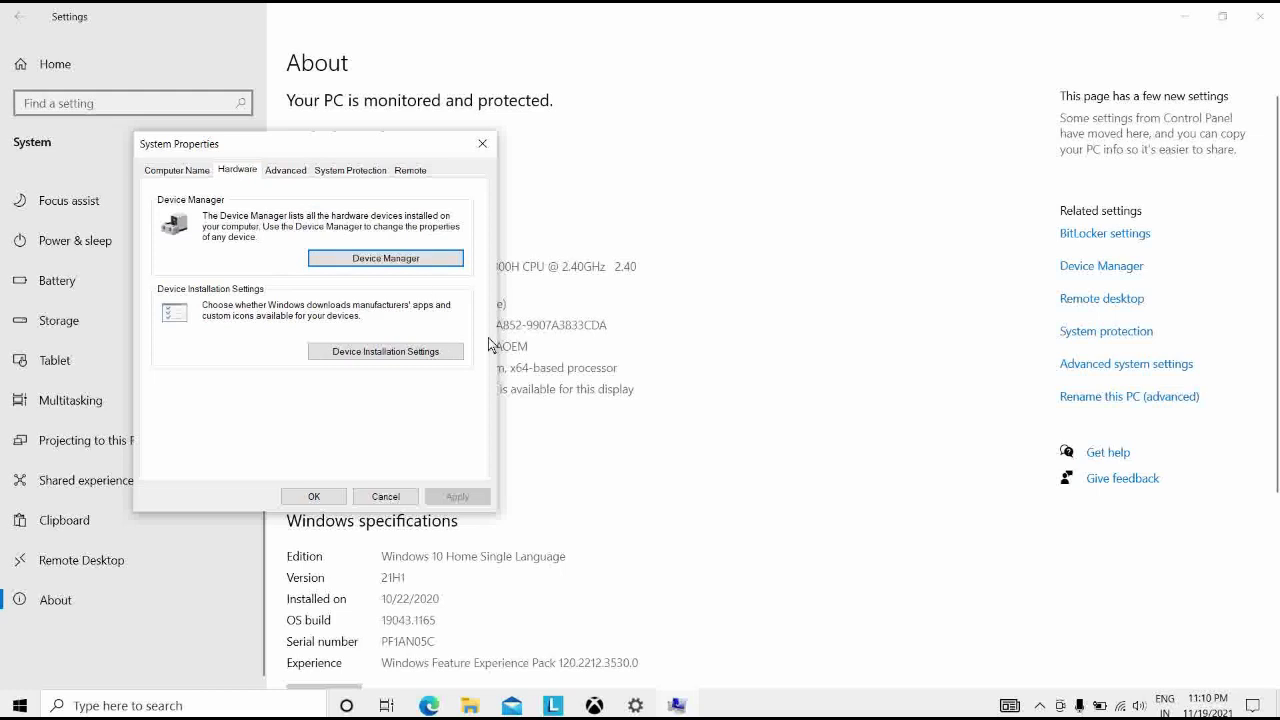
{"action": "left_click", "coordinate": [378, 350]}
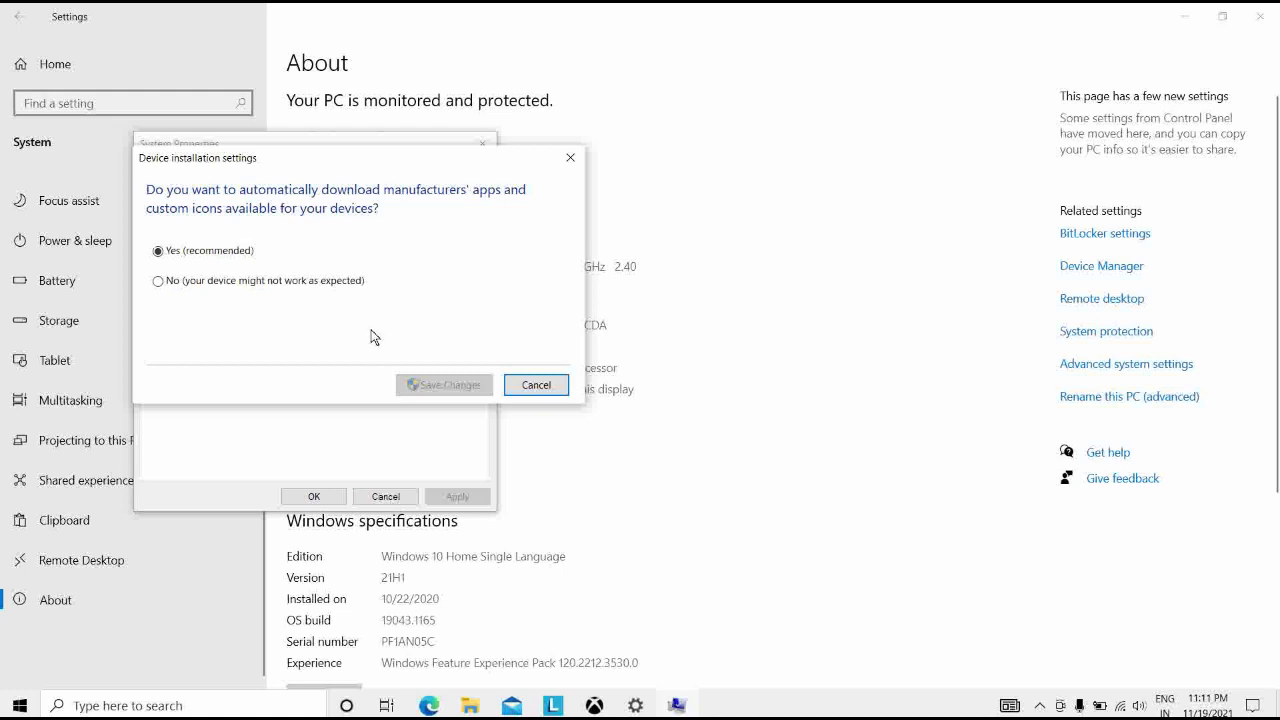
{"action": "left_click", "coordinate": [158, 282]}
{"action": "left_click", "coordinate": [451, 386]}
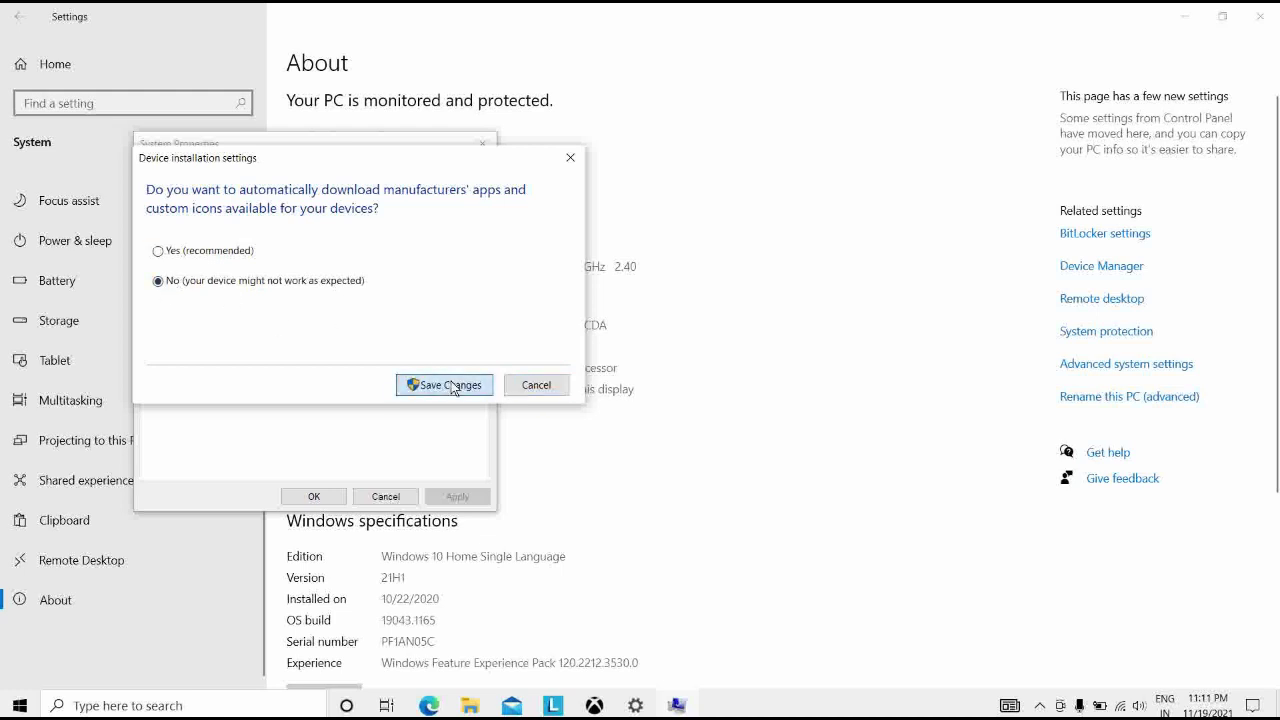
{"action": "left_click", "coordinate": [313, 497]}
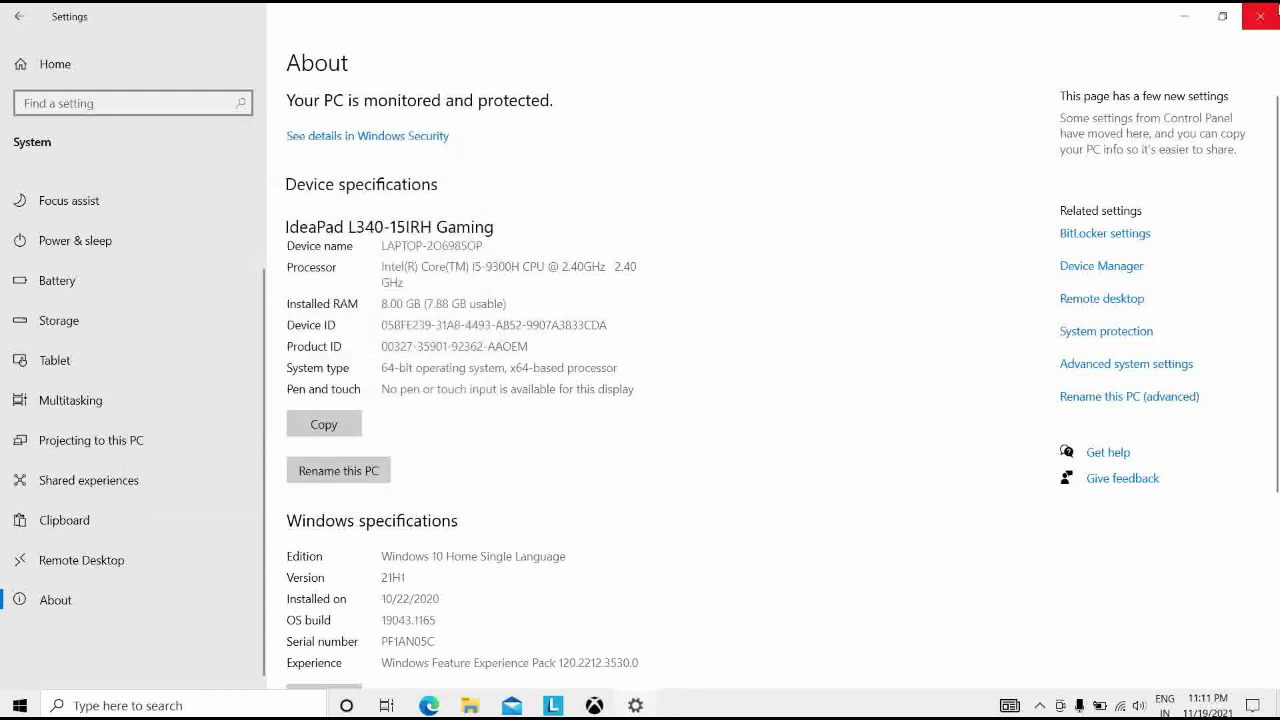
{"action": "left_click", "coordinate": [1260, 16]}
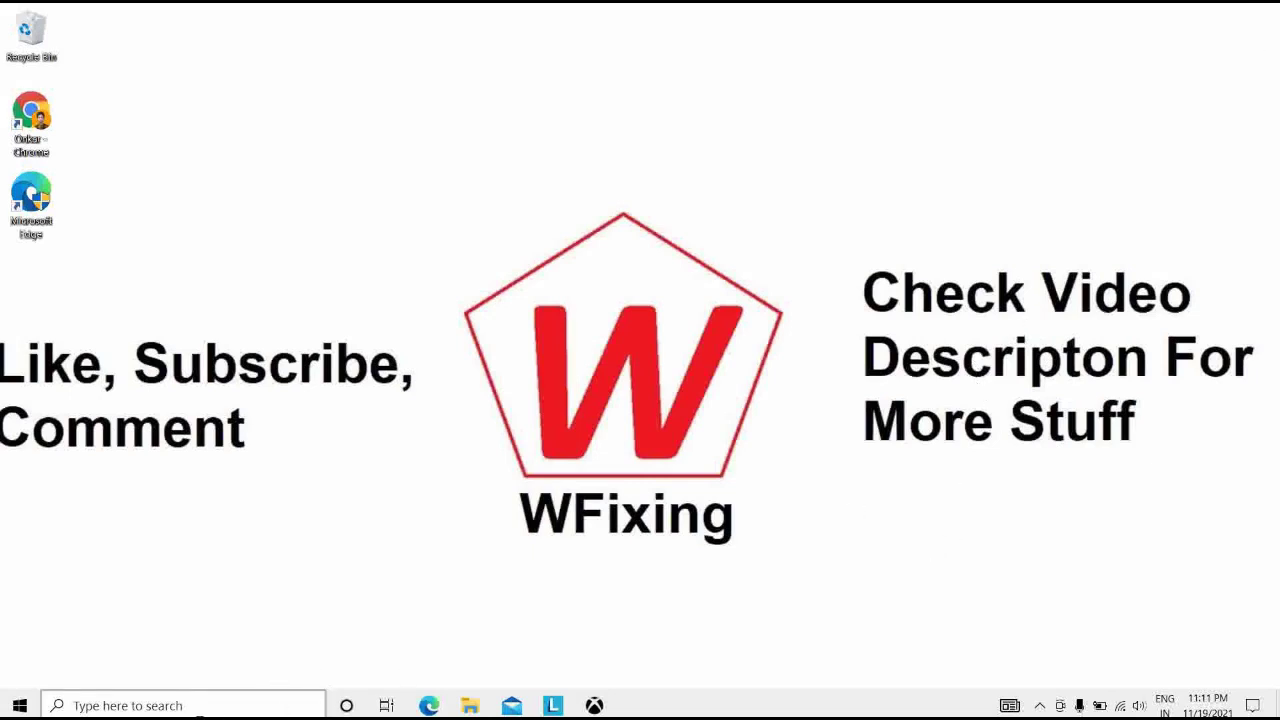
Open the Windows search panel from the taskbar search box.
{"action": "left_click", "coordinate": [185, 706]}
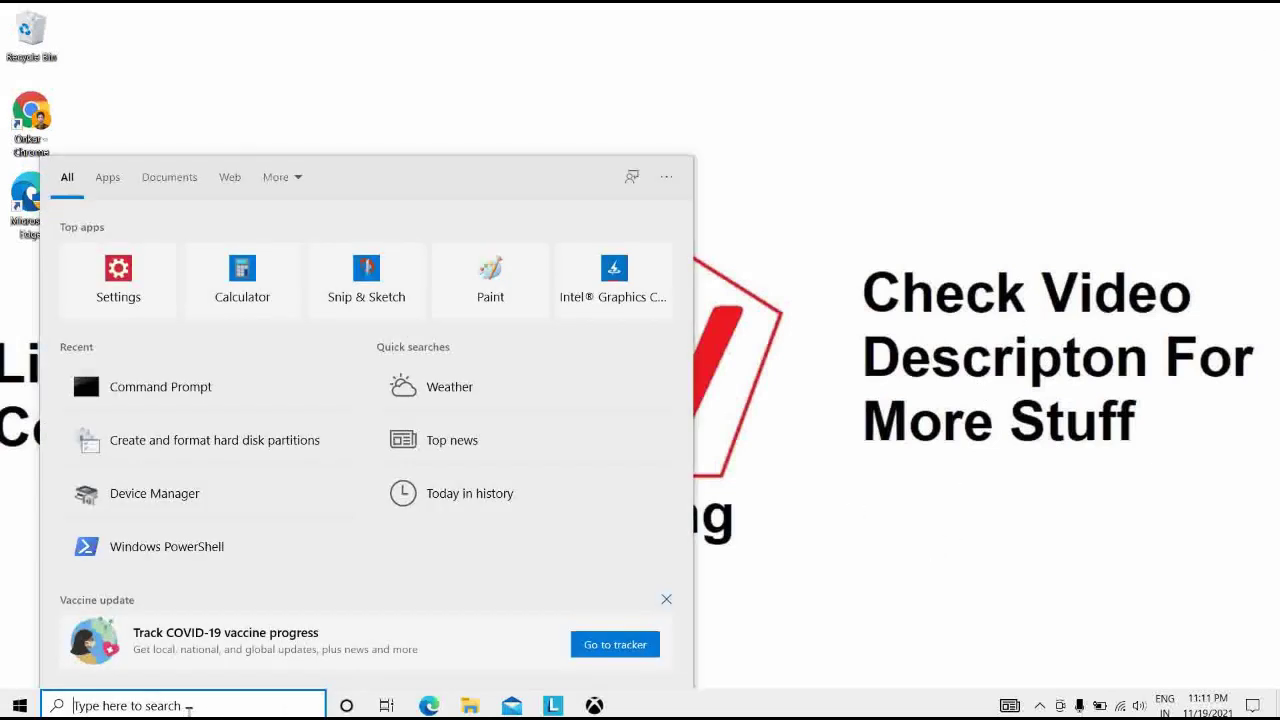
Open Device Manager from the Start button's right-click menu.
{"action": "right_click", "coordinate": [19, 706]}
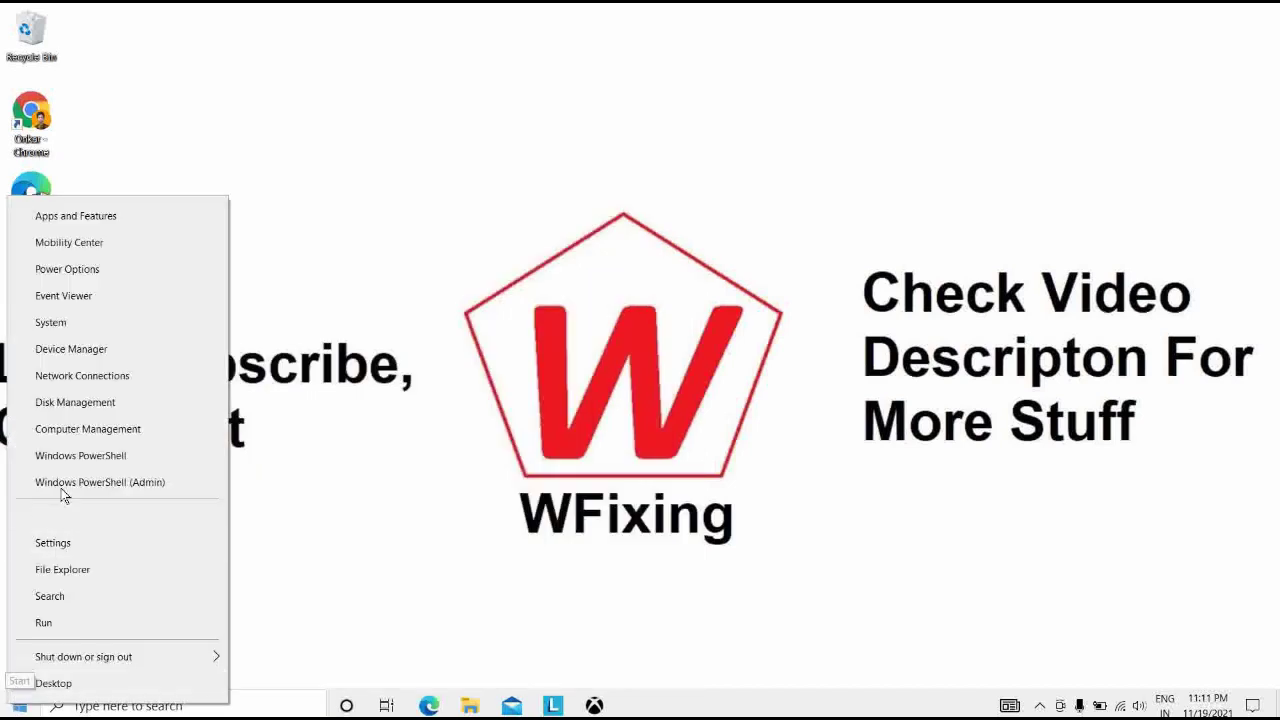
{"action": "left_click", "coordinate": [55, 352]}
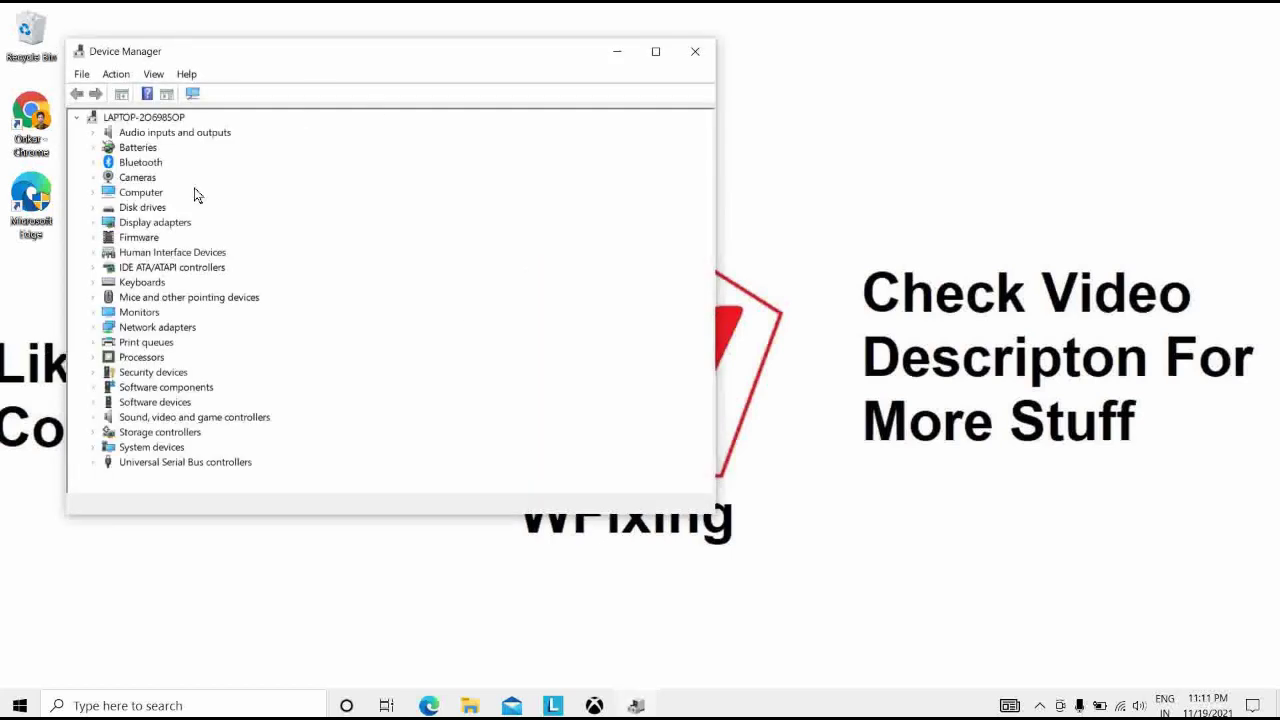
Open the Properties of Intel(R) UHD Graphics 630 under Display adapters to confirm it works properly.
{"action": "left_click", "coordinate": [93, 222]}
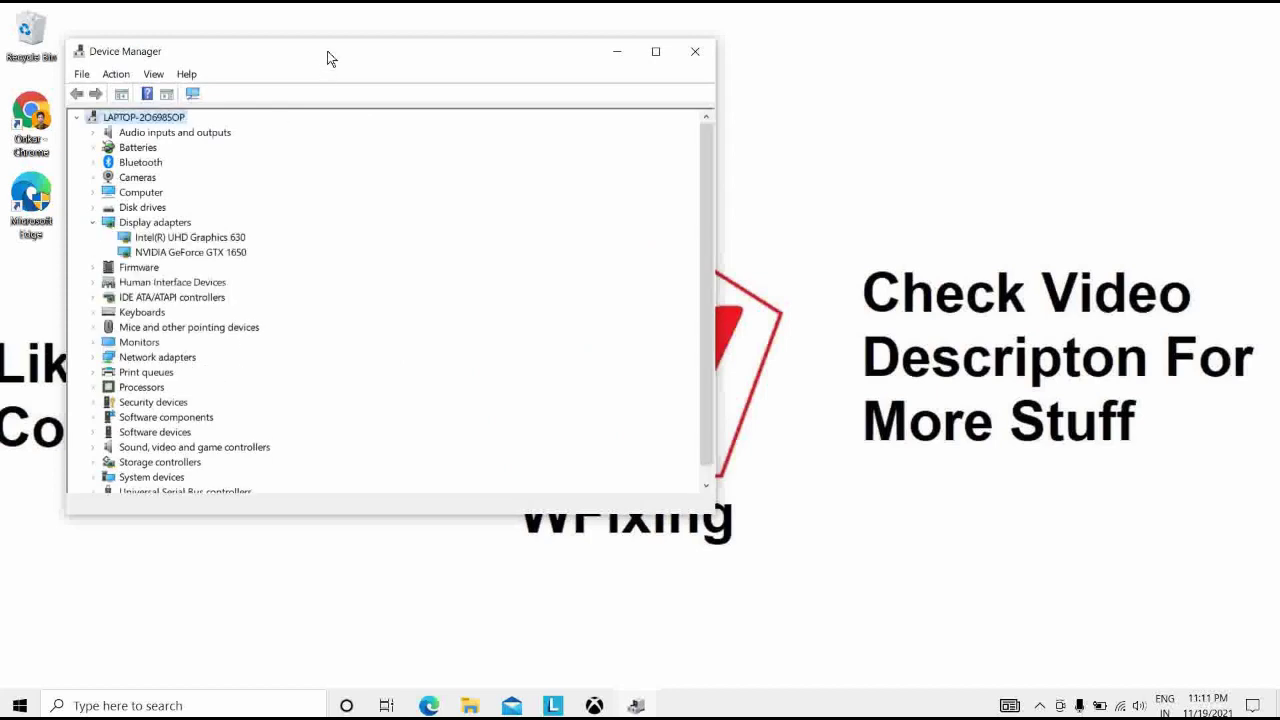
{"action": "left_click_drag", "start_coordinate": [326, 53], "coordinate": [483, 76]}
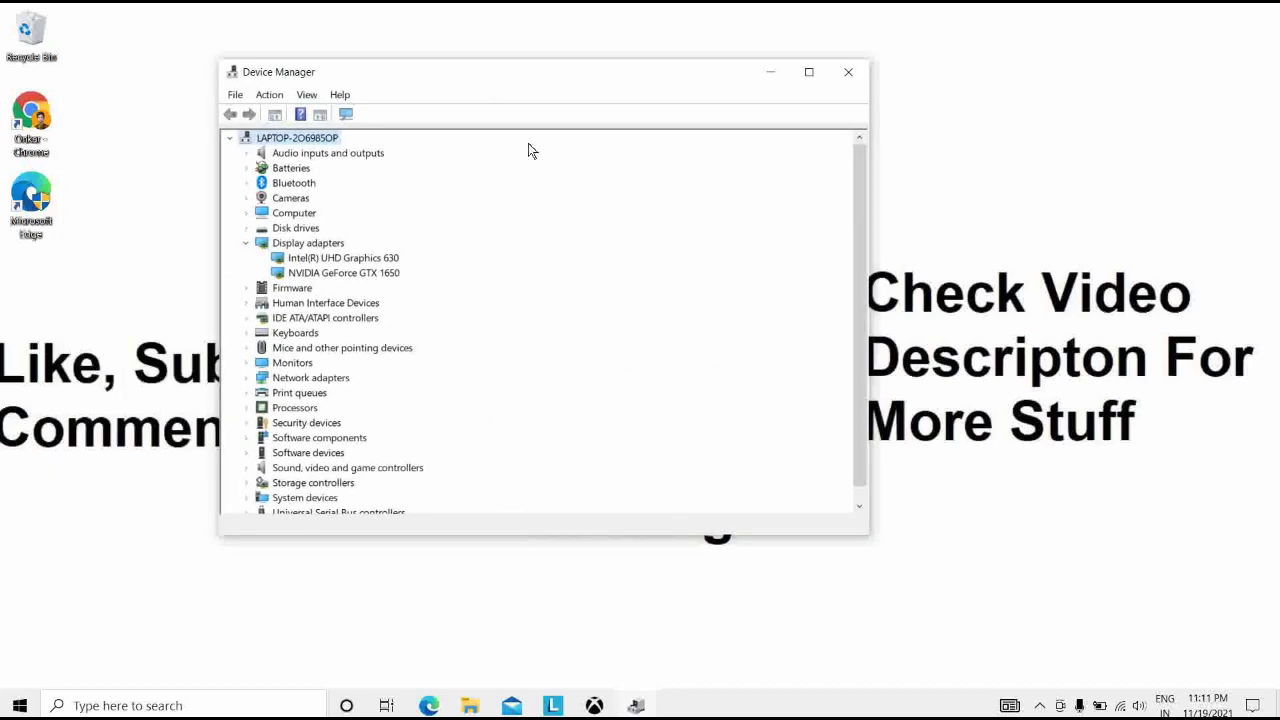
{"action": "right_click", "coordinate": [346, 258]}
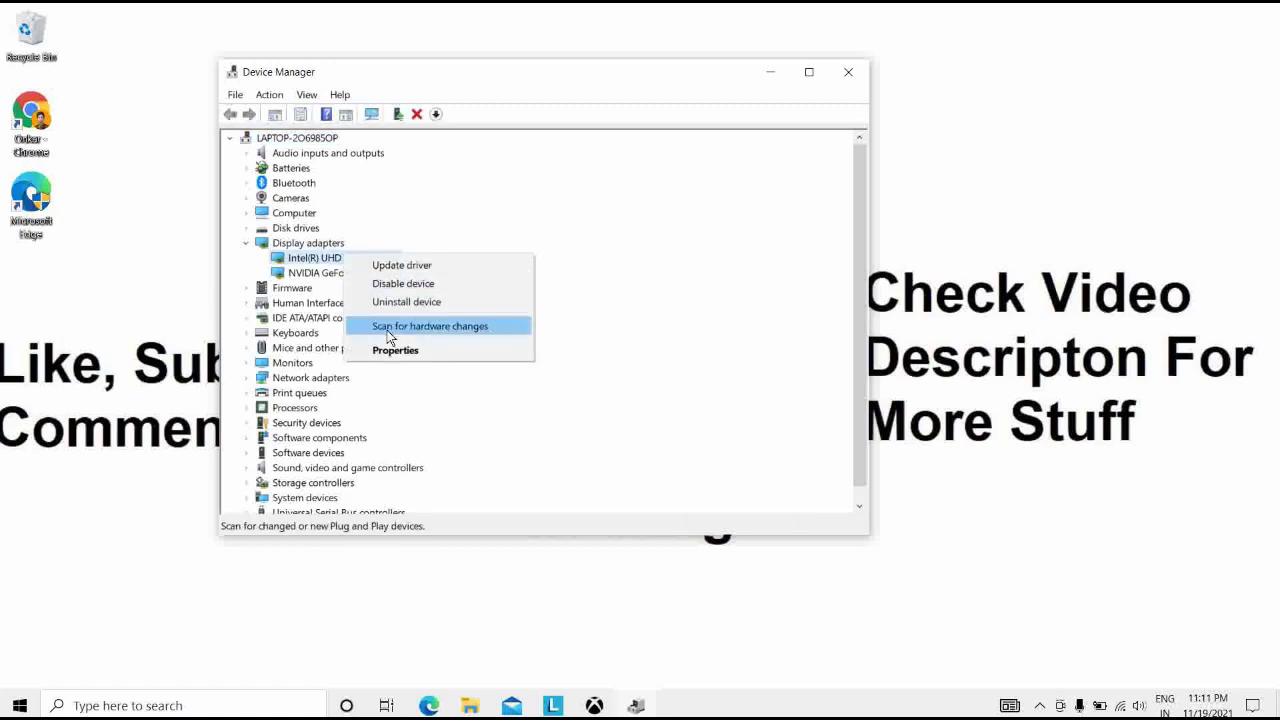
{"action": "left_click", "coordinate": [390, 352]}
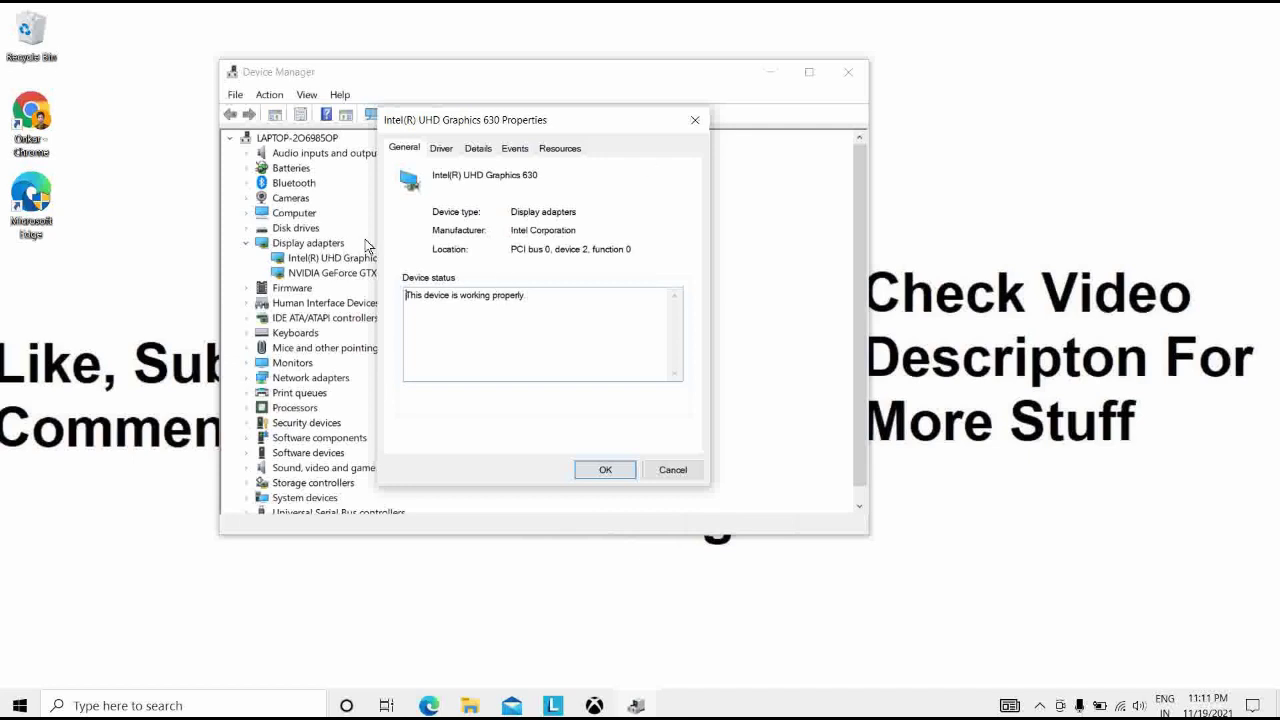
Search automatically for a newer Intel UHD Graphics 630 driver, then close all Device Manager windows.
{"action": "left_click", "coordinate": [446, 151]}
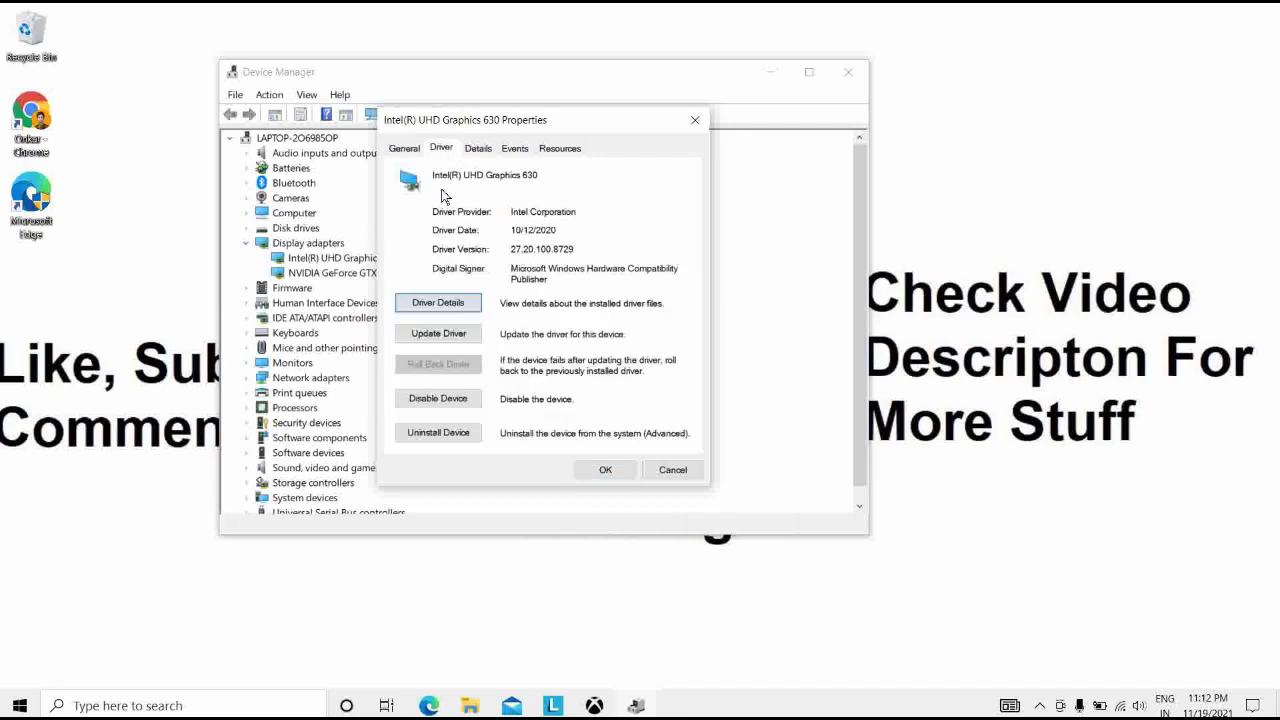
{"action": "left_click", "coordinate": [446, 335]}
{"action": "left_click", "coordinate": [482, 261]}
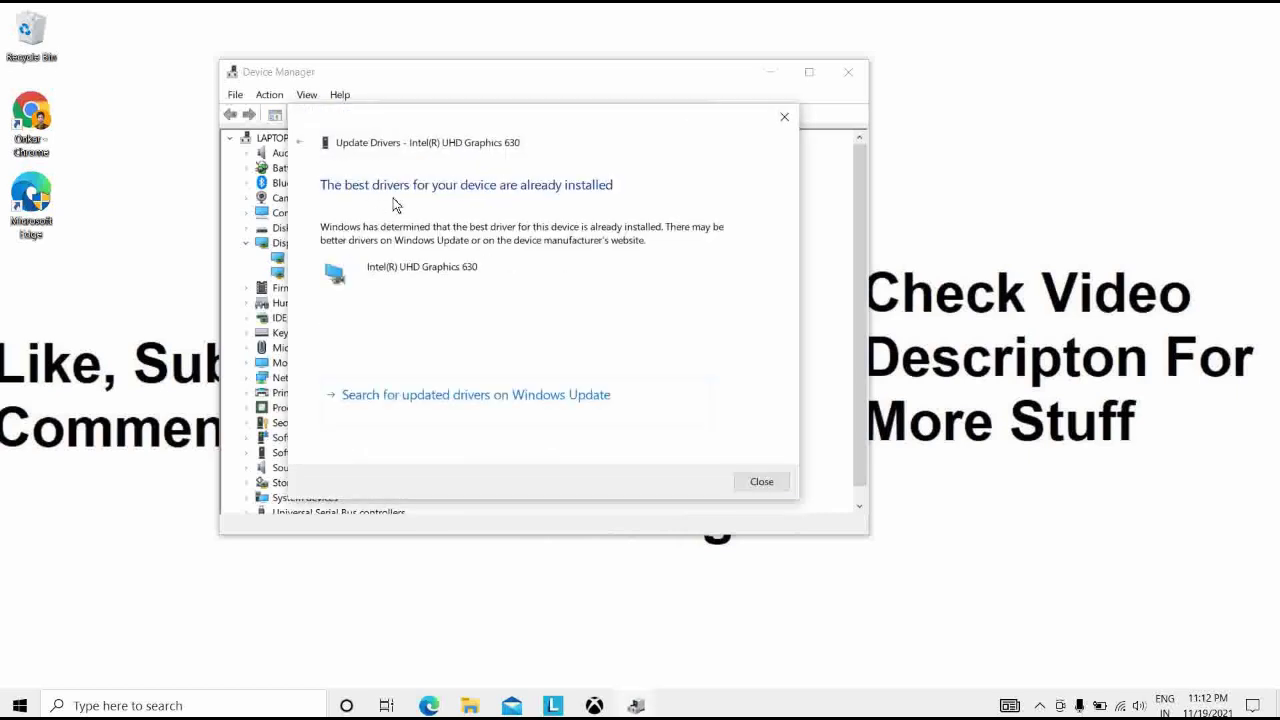
{"action": "left_click", "coordinate": [784, 117]}
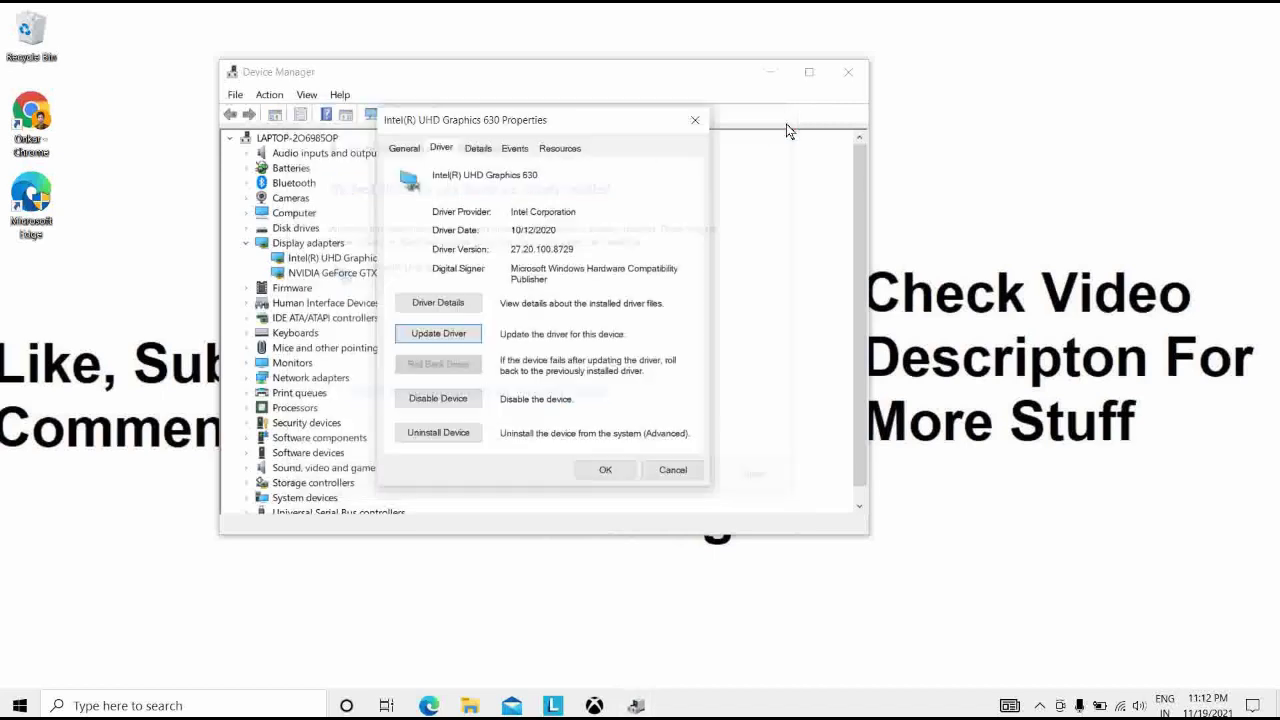
{"action": "left_click", "coordinate": [692, 121]}
{"action": "left_click", "coordinate": [864, 73]}
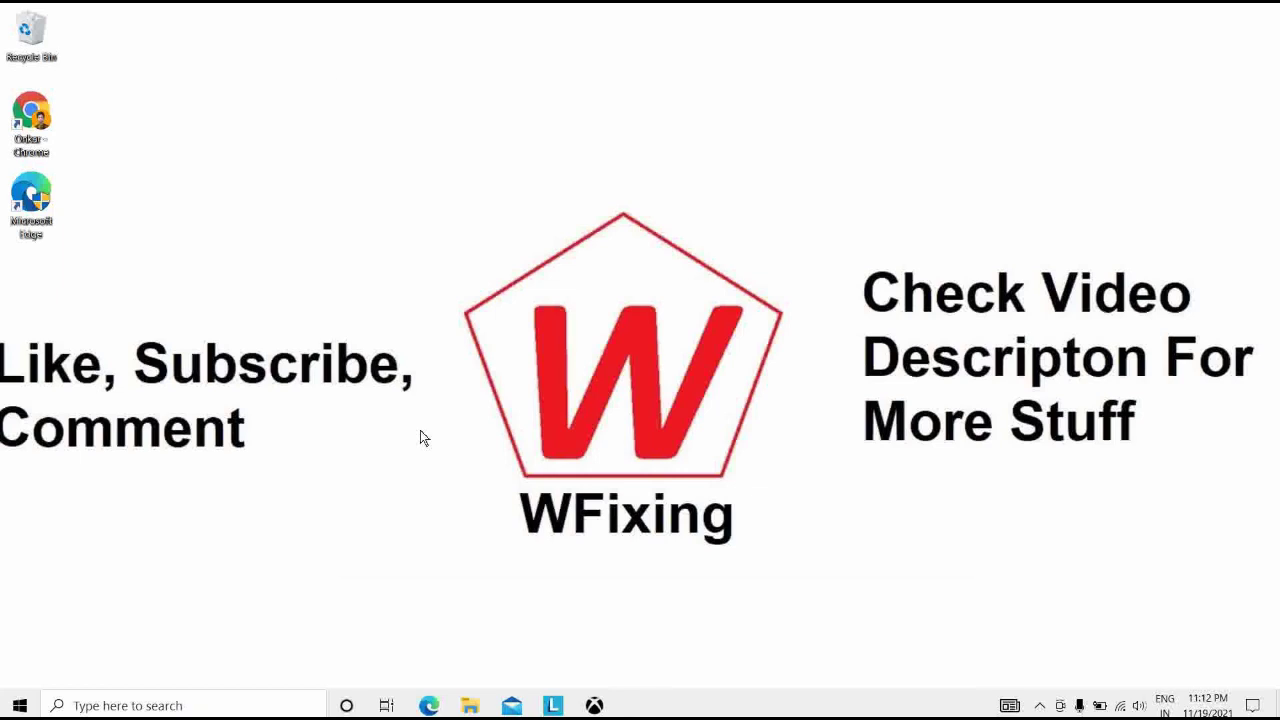
Open Task Manager with Ctrl+Shift+Esc, showing its Processes list.
{"action": "key", "text": "ctrl+shift+Escape"}
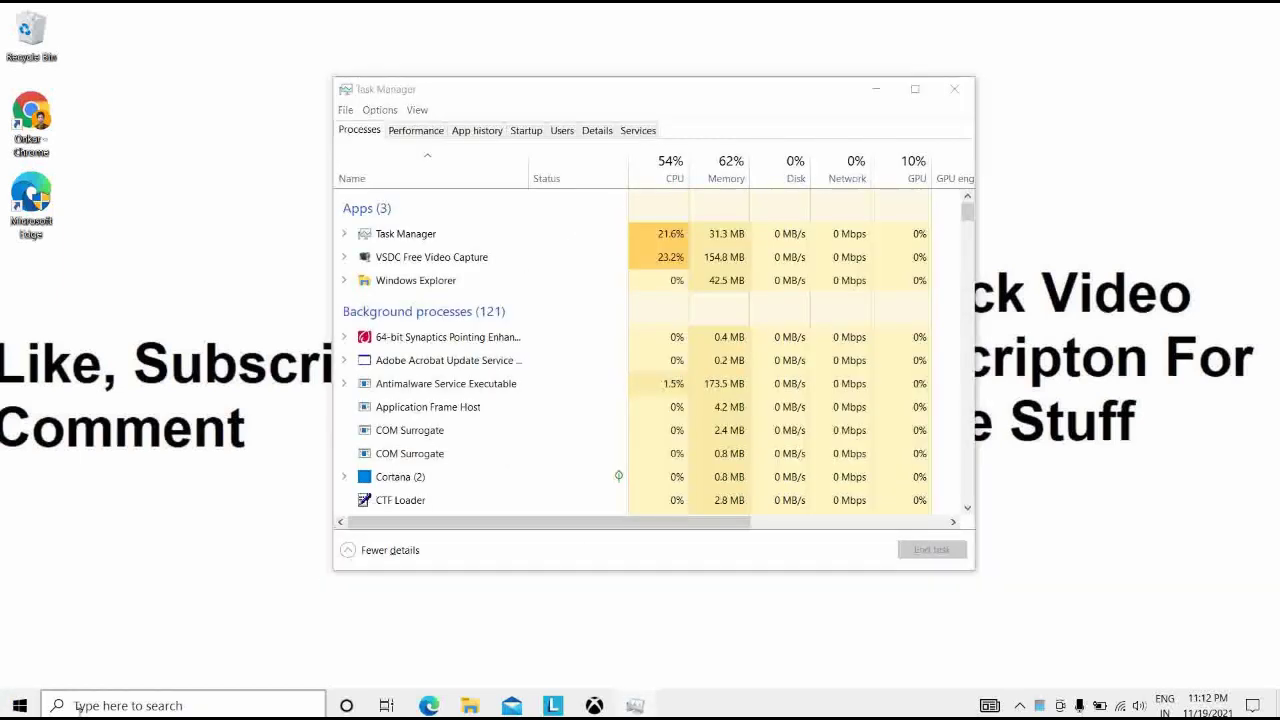
{"action": "left_click", "coordinate": [127, 705]}
{"action": "left_click", "coordinate": [938, 628]}
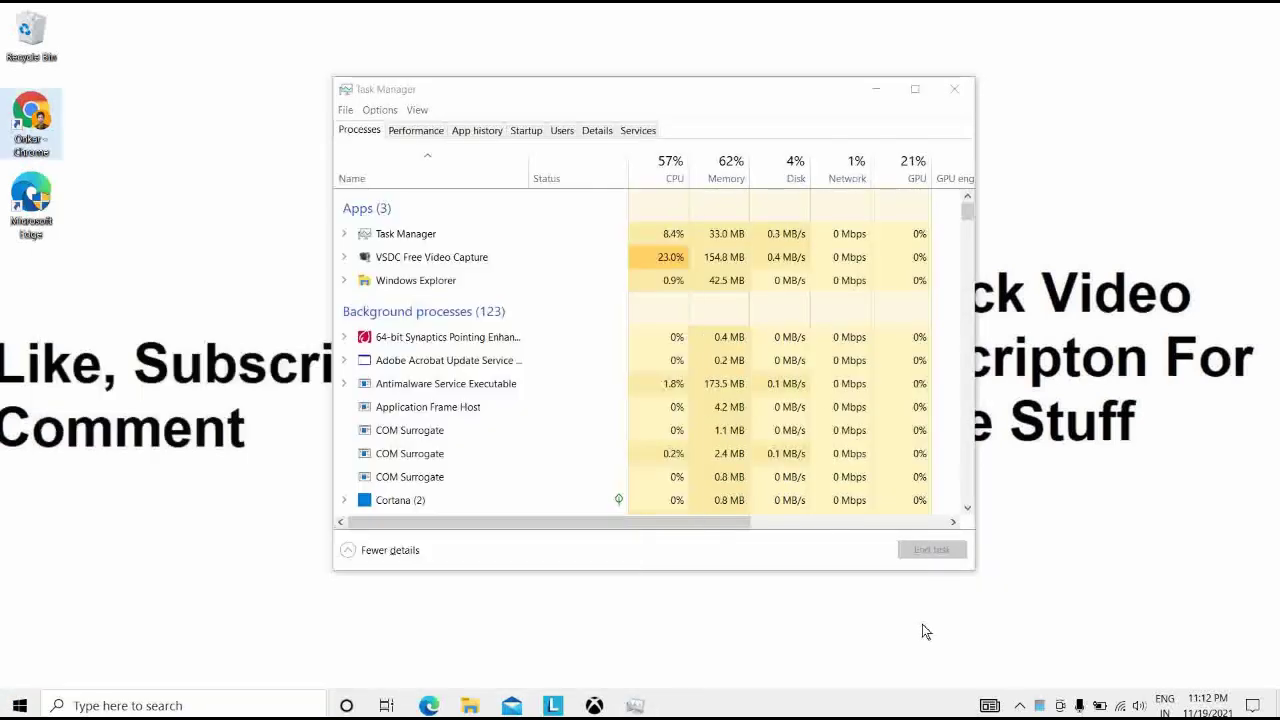